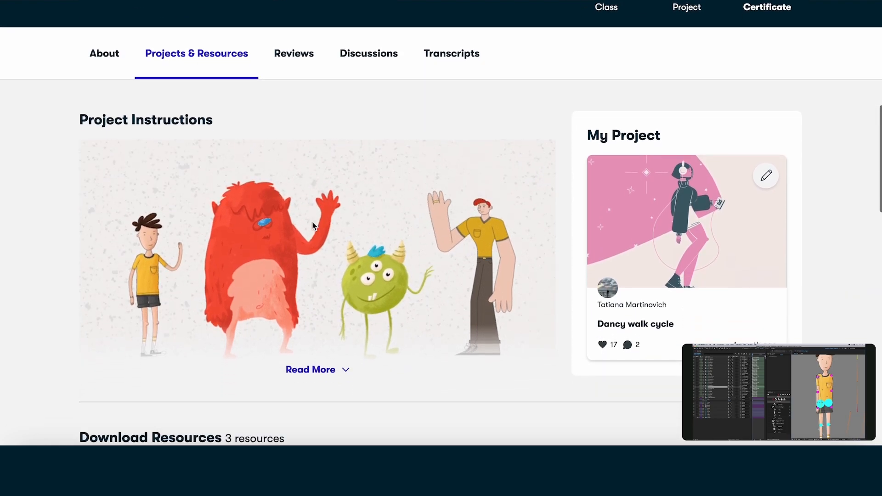
Open the Dancy walk cycle student project on the class page and look through it.
{"action": "left_click", "coordinate": [625, 314]}
{"action": "scroll", "coordinate": [624, 313], "scroll_direction": "down", "scroll_amount": 7}
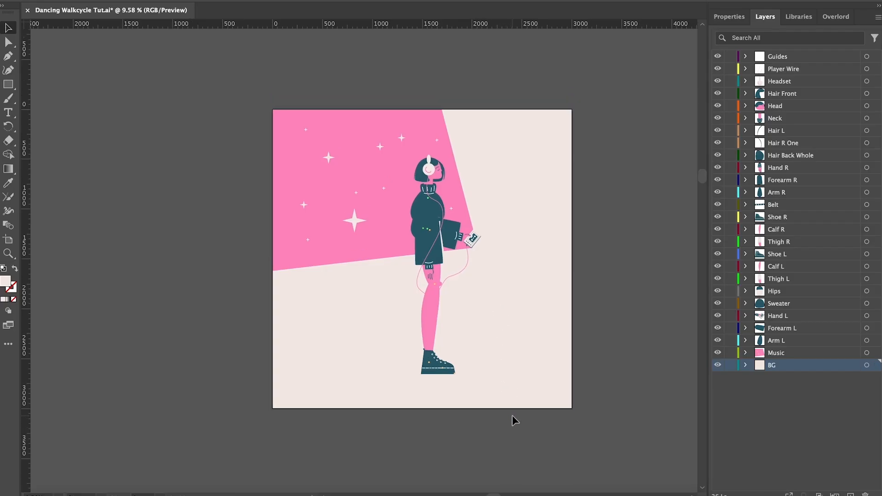
{"action": "scroll", "coordinate": [511, 415], "scroll_direction": "down", "scroll_amount": 1}
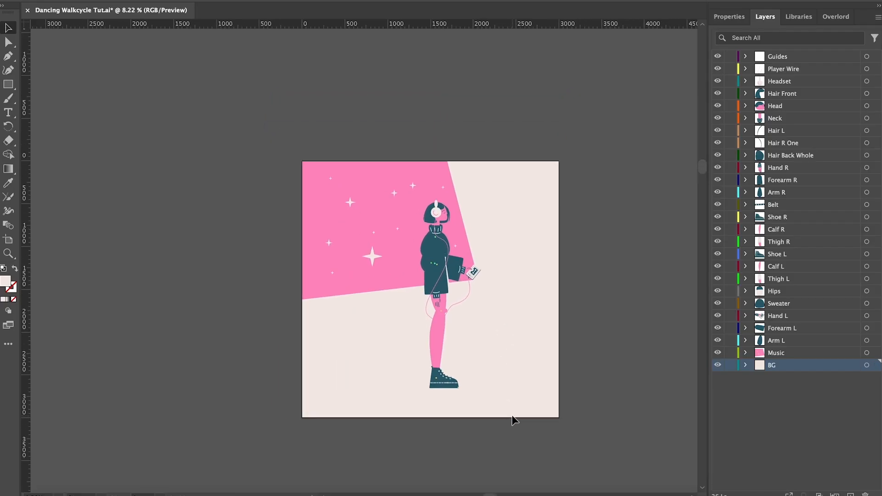
In Illustrator, try moving the character's head off the body, and undo the move.
{"action": "scroll", "coordinate": [453, 211], "scroll_direction": "up", "scroll_amount": 6}
{"action": "left_click_drag", "start_coordinate": [409, 235], "coordinate": [561, 219]}
{"action": "key", "text": "ctrl+z"}
{"action": "scroll", "coordinate": [468, 351], "scroll_direction": "down", "scroll_amount": 5}
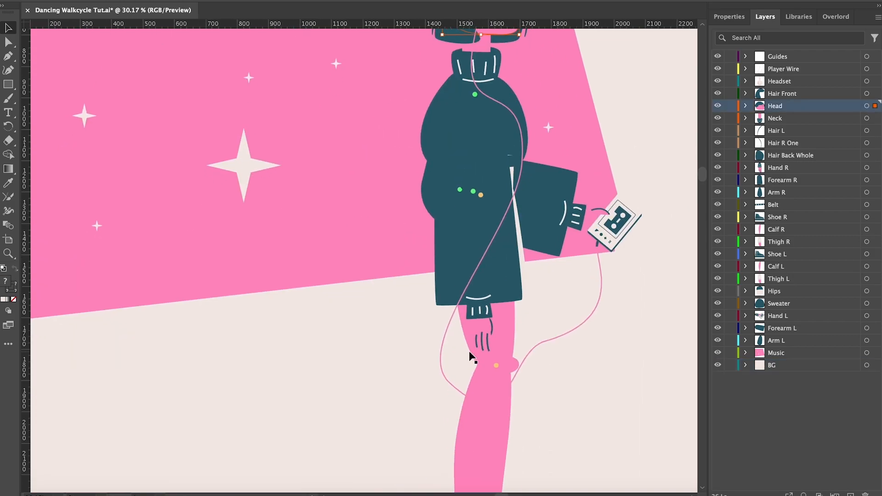
Try moving one body part away from the figure and rotating it, and undo both changes.
{"action": "scroll", "coordinate": [470, 353], "scroll_direction": "up", "scroll_amount": 1}
{"action": "scroll", "coordinate": [439, 266], "scroll_direction": "up", "scroll_amount": 1}
{"action": "left_click_drag", "start_coordinate": [439, 266], "coordinate": [299, 310]}
{"action": "key", "text": "r"}
{"action": "left_click_drag", "start_coordinate": [335, 340], "coordinate": [276, 329]}
{"action": "key", "text": "ctrl+z"}
{"action": "key", "text": "ctrl+z"}
{"action": "key", "text": "v"}
Try pulling a second body part off the figure and rotating it, undo both changes, and select the background.
{"action": "scroll", "coordinate": [500, 256], "scroll_direction": "right", "scroll_amount": 6}
{"action": "scroll", "coordinate": [500, 256], "scroll_direction": "up", "scroll_amount": 2}
{"action": "left_click_drag", "start_coordinate": [355, 179], "coordinate": [489, 182]}
{"action": "key", "text": "r"}
{"action": "left_click_drag", "start_coordinate": [516, 231], "coordinate": [564, 196]}
{"action": "key", "text": "ctrl+z"}
{"action": "key", "text": "ctrl+z"}
{"action": "key", "text": "v"}
{"action": "left_click", "coordinate": [433, 249]}
{"action": "scroll", "coordinate": [433, 249], "scroll_direction": "down", "scroll_amount": 6}
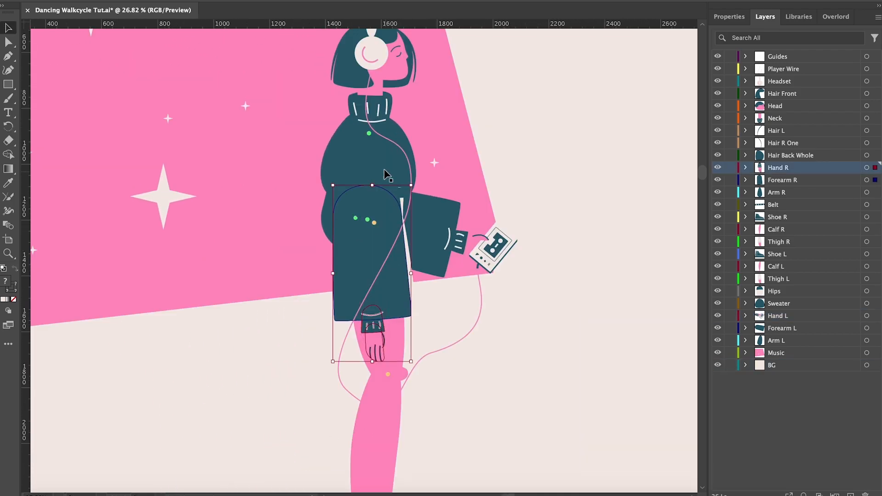
Duplicate the right arm, forearm and hand onto the empty background beside the character.
{"action": "left_click", "coordinate": [384, 172], "text": "shift"}
{"action": "scroll", "coordinate": [382, 163], "scroll_direction": "right", "scroll_amount": 2}
{"action": "left_click_drag", "start_coordinate": [325, 255], "coordinate": [585, 257]}
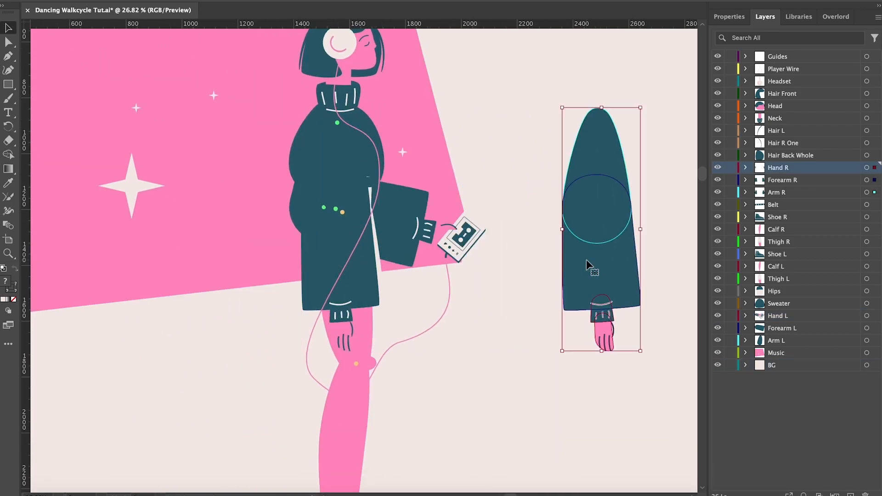
Try rotating the copied forearm and hand about the elbow to horizontal, comparing outline and preview views, and undo it.
{"action": "scroll", "coordinate": [567, 253], "scroll_direction": "right", "scroll_amount": 5}
{"action": "scroll", "coordinate": [514, 237], "scroll_direction": "up", "scroll_amount": 2}
{"action": "key", "text": "ctrl+y"}
{"action": "left_click", "coordinate": [528, 323]}
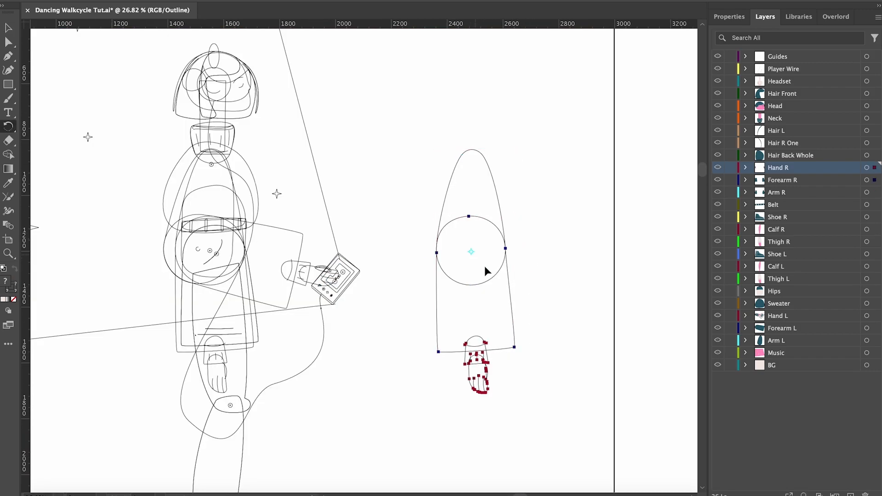
{"action": "left_click_drag", "start_coordinate": [562, 251], "coordinate": [634, 146]}
{"action": "key", "text": "ctrl+y"}
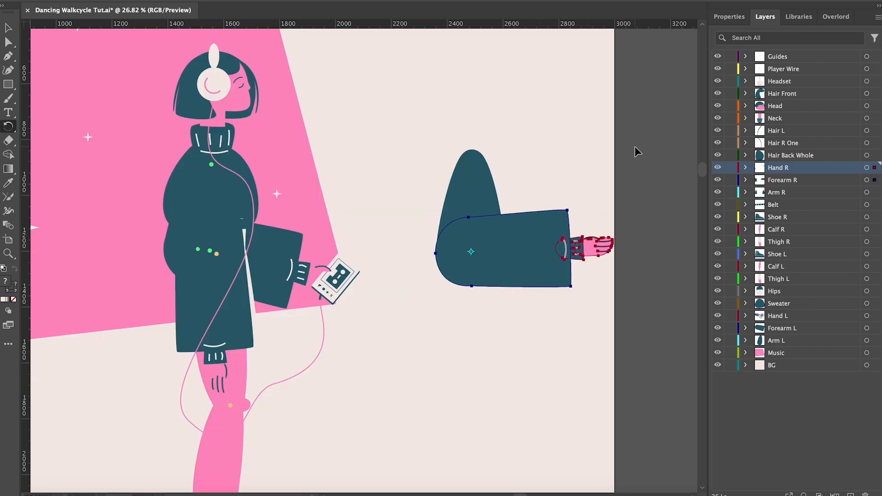
{"action": "key", "text": "ctrl+z"}
{"action": "key", "text": "ctrl+z"}
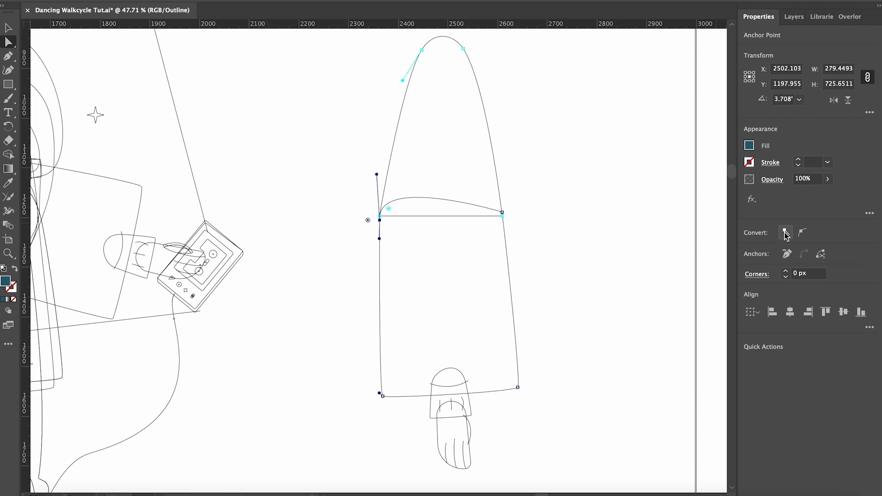
Rotate the copied arm's reshaped forearm upward in preview, and select an elbow guide dot on the character.
{"action": "key", "text": "ctrl+y"}
{"action": "left_click_drag", "start_coordinate": [489, 409], "coordinate": [630, 249]}
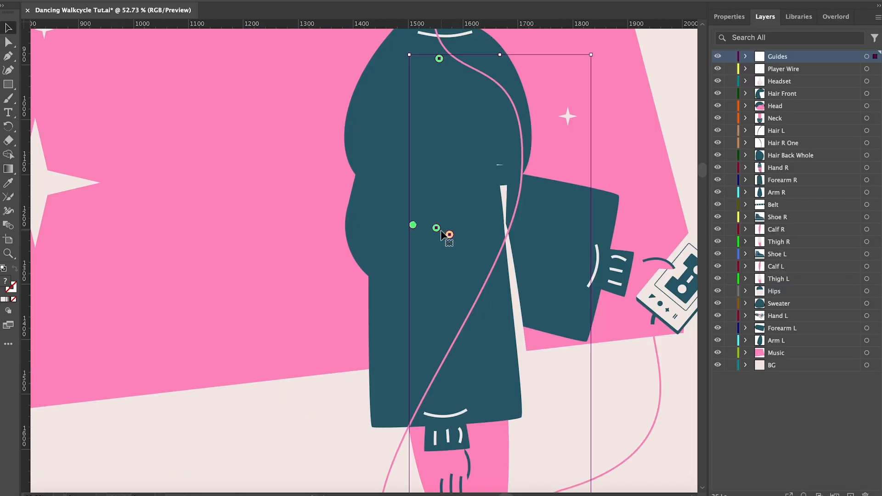
{"action": "double_click", "coordinate": [436, 227]}
{"action": "left_click", "coordinate": [436, 227]}
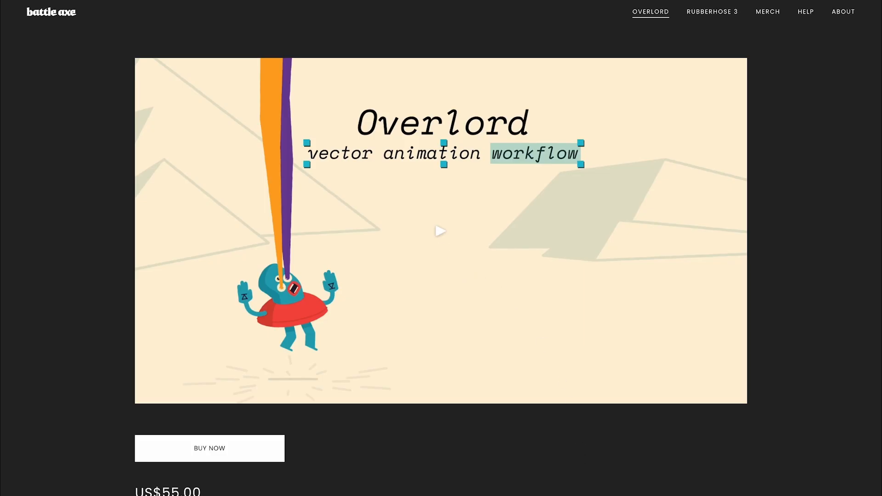
Play the Overlord promo video on the Battle Axe product page and look down the page.
{"action": "left_click", "coordinate": [440, 231]}
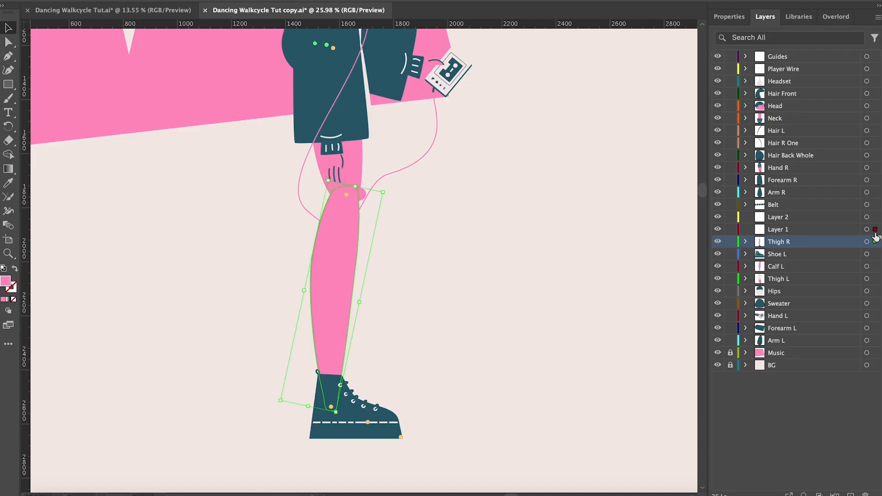
{"action": "left_click_drag", "start_coordinate": [876, 237], "coordinate": [875, 217]}
Back in Illustrator, rename Layer 1 to Calf R and Layer 2 to Shoe R.
{"action": "double_click", "coordinate": [778, 233]}
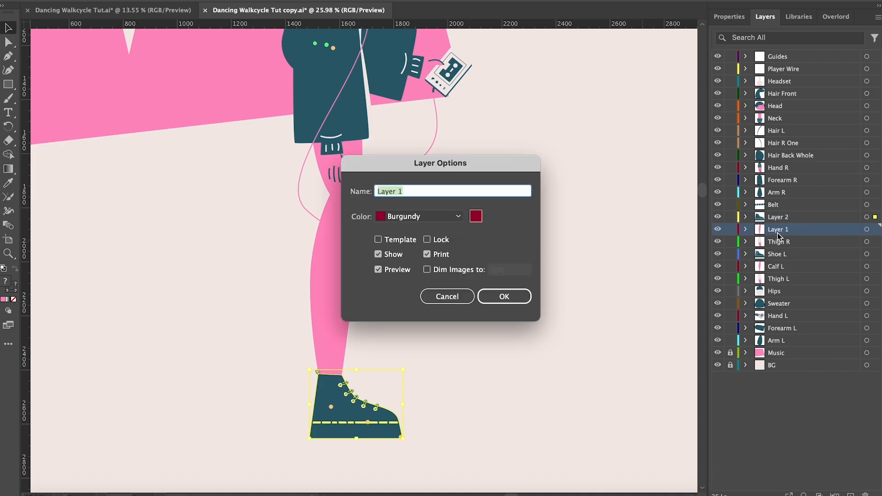
{"action": "type", "text": "Calf R"}
{"action": "key", "text": "Return"}
{"action": "double_click", "coordinate": [787, 219]}
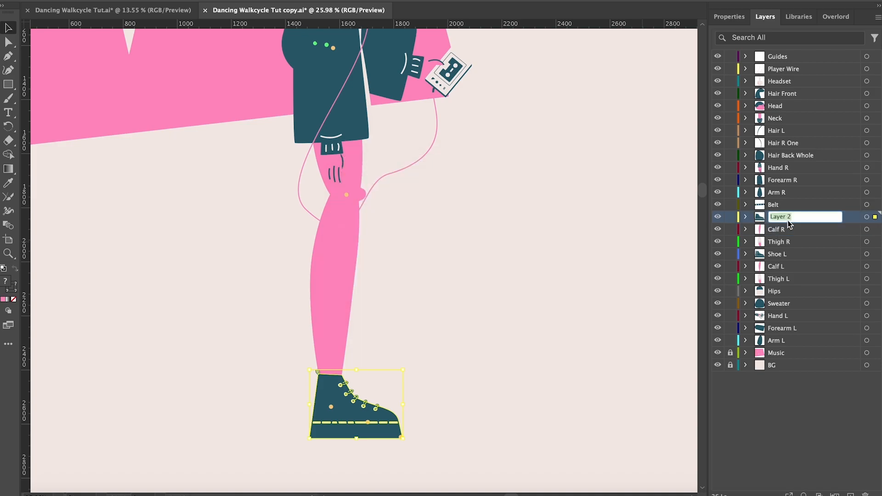
{"action": "key", "text": "Return"}
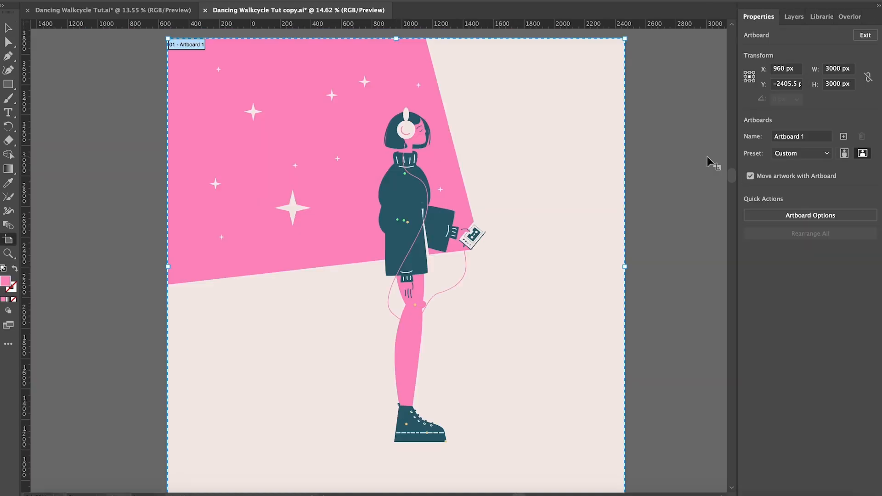
{"action": "scroll", "coordinate": [708, 158], "scroll_direction": "down", "scroll_amount": 3}
{"action": "scroll", "coordinate": [708, 157], "scroll_direction": "right", "scroll_amount": 2}
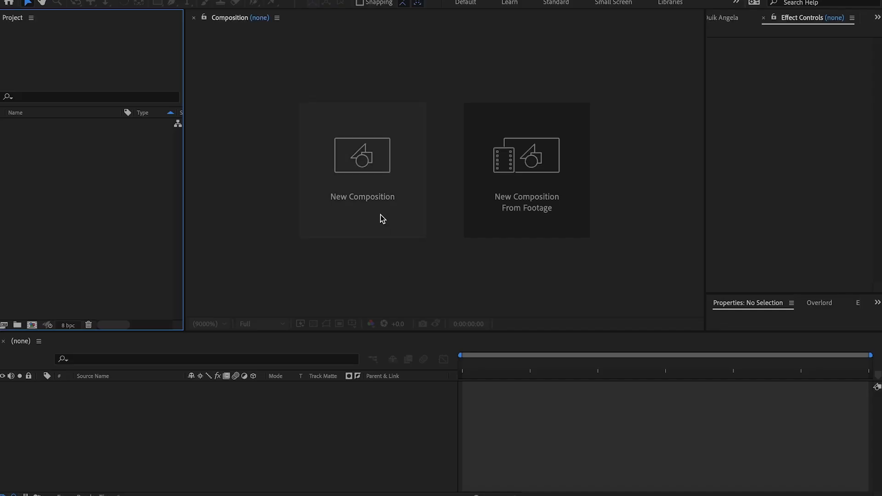
In After Effects, create a 3000 x 3000 px composition named Artwork.
{"action": "left_click", "coordinate": [382, 216]}
{"action": "left_click", "coordinate": [451, 189]}
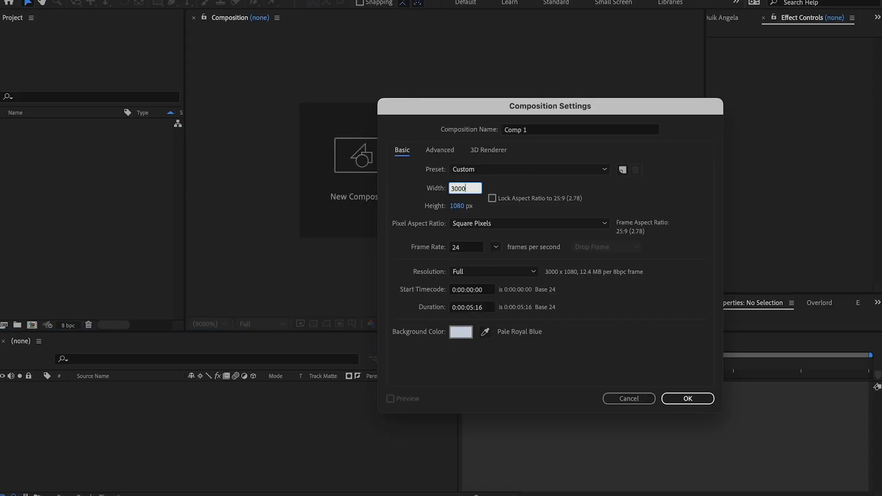
{"action": "type", "text": "3000"}
{"action": "key", "text": "Return"}
{"action": "key", "text": "Return"}
{"action": "type", "text": "Artwork"}
{"action": "key", "text": "Return"}
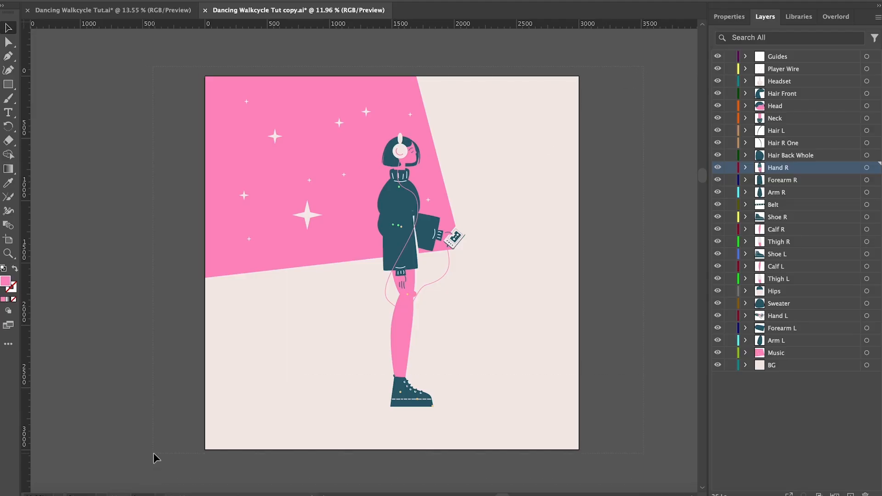
In Illustrator, select all the artwork and push it with Overlord into the After Effects composition, leaving nothing selected there.
{"action": "key", "text": "ctrl+a"}
{"action": "left_click", "coordinate": [829, 17]}
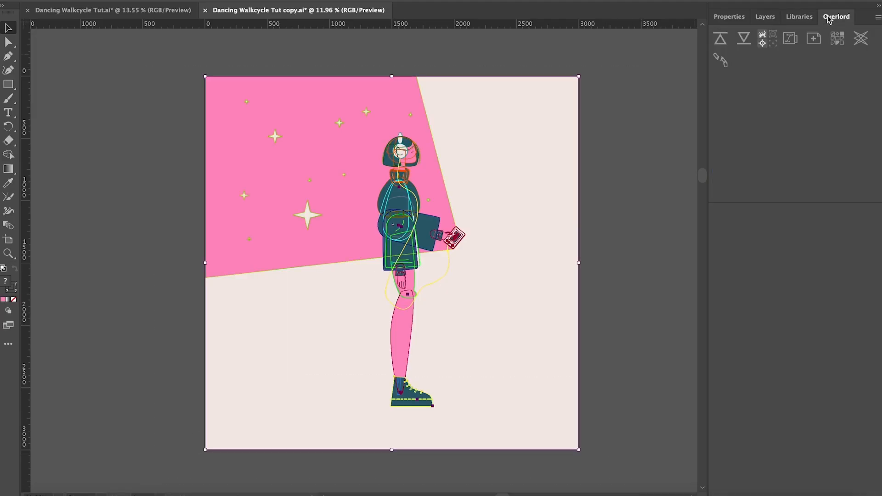
{"action": "left_click", "coordinate": [725, 44]}
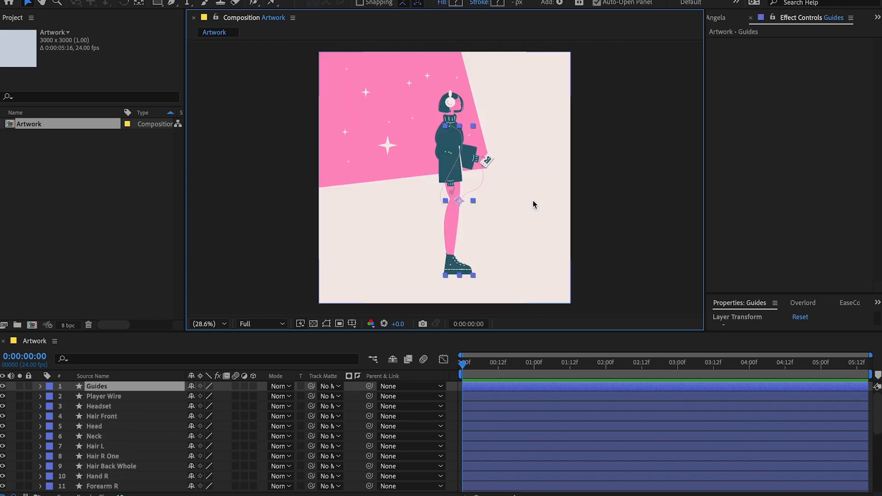
{"action": "left_click", "coordinate": [619, 220]}
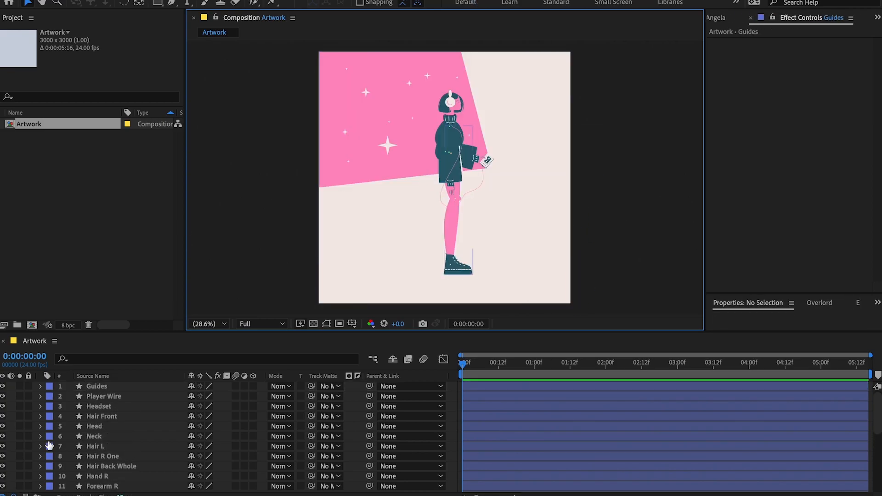
Try importing Dancing Walkcycle Tut.ai as a composition, going through the import kind and footage dimensions options.
{"action": "left_click", "coordinate": [28, 494]}
{"action": "key", "text": "super+2"}
{"action": "left_click_drag", "start_coordinate": [311, 154], "coordinate": [98, 182]}
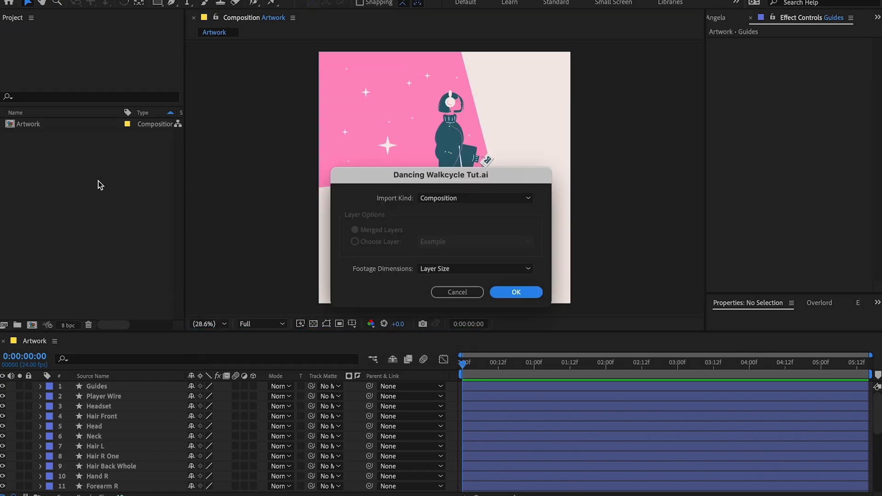
{"action": "left_click", "coordinate": [461, 200]}
{"action": "left_click", "coordinate": [464, 225]}
{"action": "left_click", "coordinate": [448, 269]}
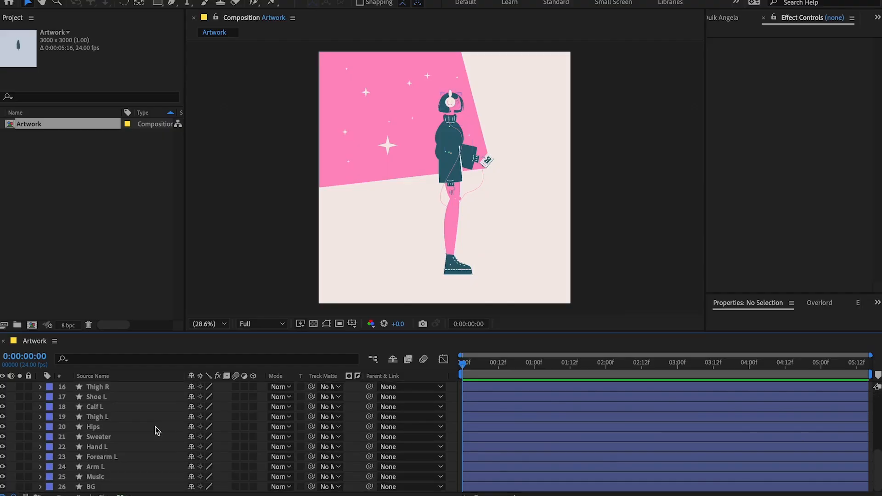
Lock the Guides, Player Wire, Music and BG layers.
{"action": "scroll", "coordinate": [29, 483], "scroll_direction": "up", "scroll_amount": 5}
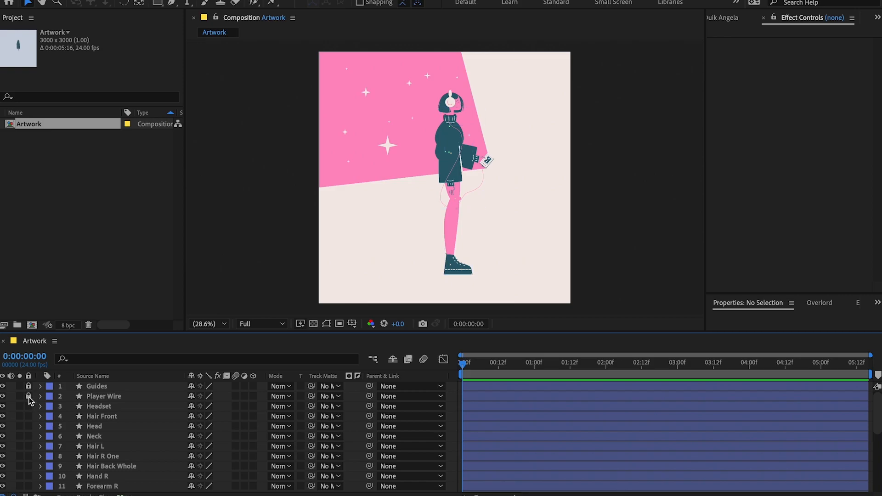
{"action": "scroll", "coordinate": [66, 410], "scroll_direction": "down", "scroll_amount": 5}
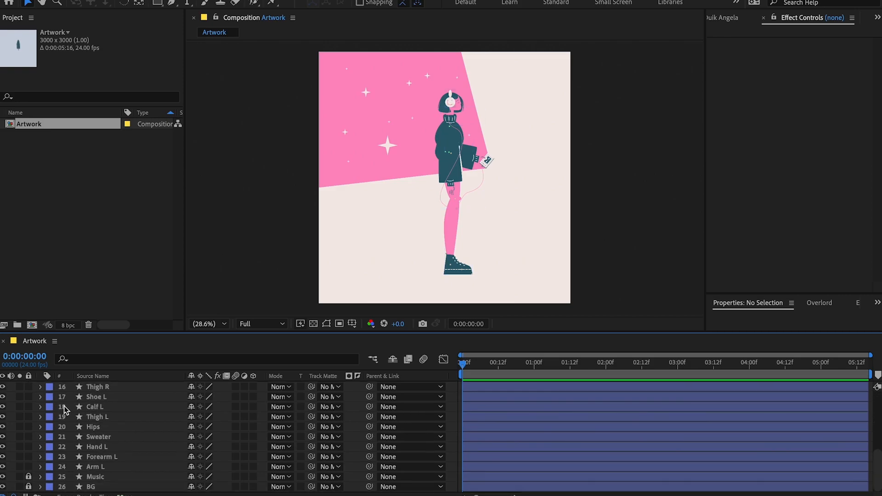
Give the Arm L, Forearm L and Hand L layers a red label colour.
{"action": "left_click", "coordinate": [96, 467]}
{"action": "left_click", "coordinate": [102, 457], "text": "shift"}
{"action": "left_click", "coordinate": [101, 447], "text": "shift"}
{"action": "left_click", "coordinate": [19, 457]}
{"action": "left_click", "coordinate": [20, 456]}
Give the Thigh L, Calf L and Shoe L layers a teal-green label colour.
{"action": "left_click", "coordinate": [97, 417]}
{"action": "left_click", "coordinate": [96, 397], "text": "shift"}
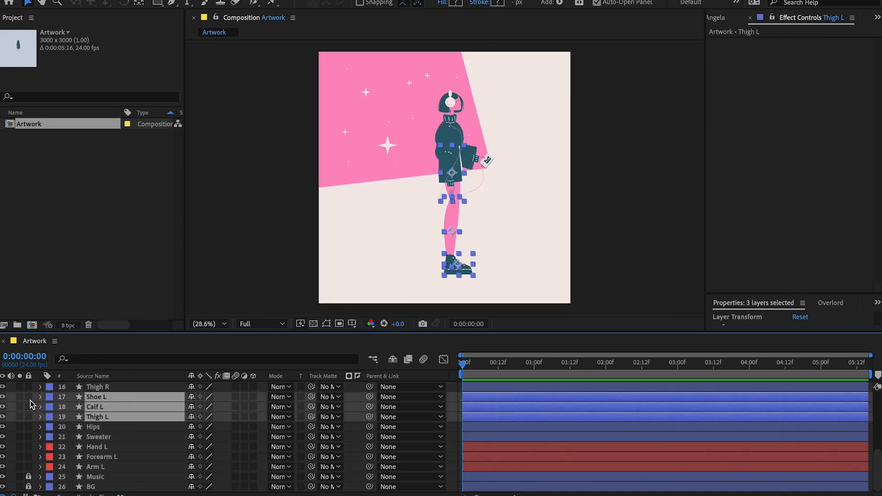
{"action": "left_click", "coordinate": [19, 397]}
{"action": "left_click", "coordinate": [19, 397]}
Give the Shoe R, Calf R and Thigh R layers a purple label colour.
{"action": "scroll", "coordinate": [28, 398], "scroll_direction": "up", "scroll_amount": 2}
{"action": "left_click", "coordinate": [49, 400]}
{"action": "left_click", "coordinate": [66, 393]}
Give the Hand R, Forearm R and Arm R layers a peach label colour.
{"action": "left_click", "coordinate": [96, 423]}
{"action": "left_click", "coordinate": [94, 417], "text": "shift"}
{"action": "left_click", "coordinate": [19, 427]}
{"action": "left_click", "coordinate": [49, 427]}
{"action": "left_click", "coordinate": [84, 354]}
{"action": "left_click", "coordinate": [19, 427]}
Give the Hips, Sweater, Neck and Head layers an orange label colour.
{"action": "scroll", "coordinate": [91, 445], "scroll_direction": "down", "scroll_amount": 3}
{"action": "left_click", "coordinate": [109, 428]}
{"action": "left_click", "coordinate": [110, 436], "text": "super"}
{"action": "scroll", "coordinate": [112, 436], "scroll_direction": "up", "scroll_amount": 5}
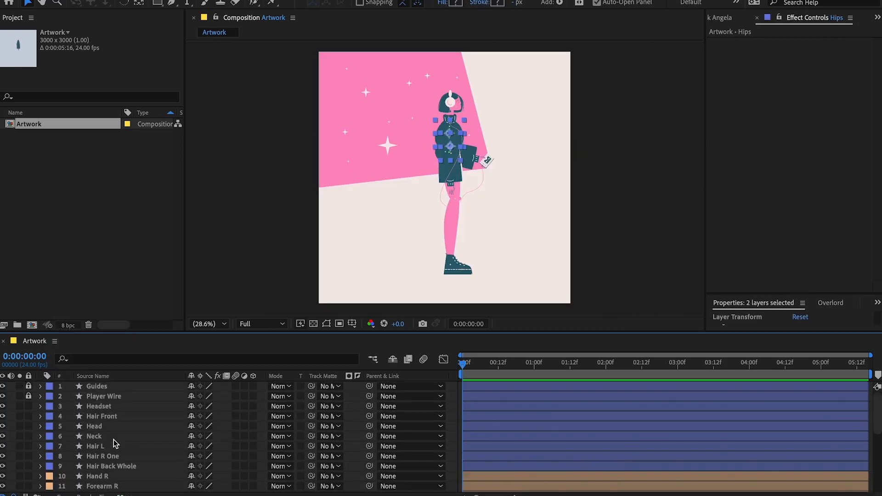
{"action": "scroll", "coordinate": [111, 436], "scroll_direction": "down", "scroll_amount": 1}
{"action": "left_click", "coordinate": [108, 424], "text": "super"}
{"action": "left_click", "coordinate": [105, 414], "text": "super"}
{"action": "left_click", "coordinate": [51, 417]}
{"action": "left_click", "coordinate": [65, 420]}
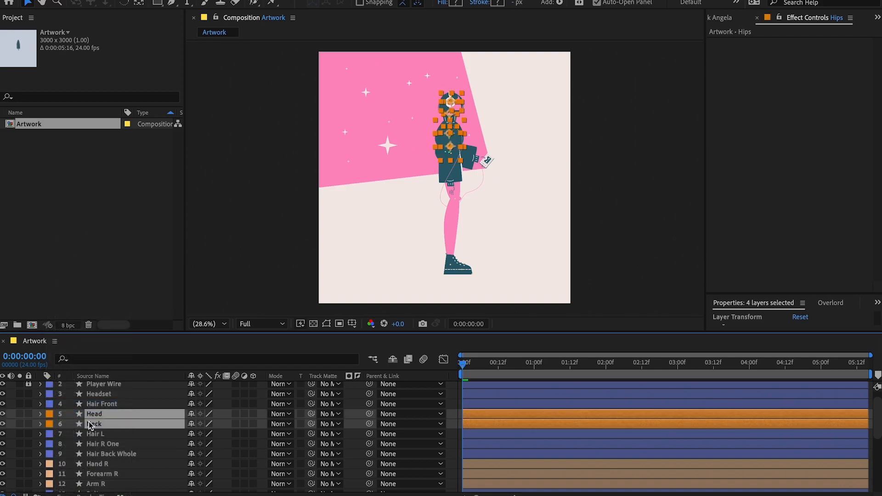
Parent the Headset, Hair Front, Hair L, Hair R One and Hair Back Whole layers to Head and label them yellow.
{"action": "scroll", "coordinate": [93, 435], "scroll_direction": "up", "scroll_amount": 5}
{"action": "scroll", "coordinate": [93, 435], "scroll_direction": "up", "scroll_amount": 2}
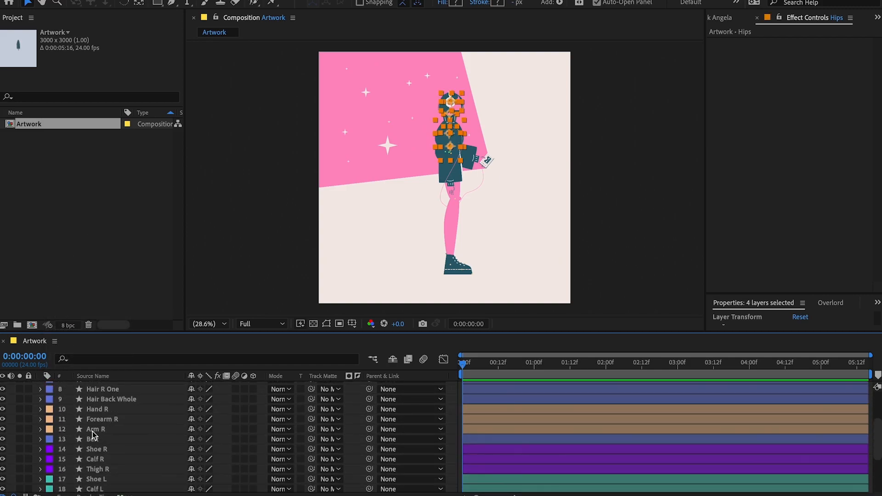
{"action": "left_click", "coordinate": [93, 436]}
{"action": "scroll", "coordinate": [101, 452], "scroll_direction": "up", "scroll_amount": 3}
{"action": "left_click", "coordinate": [102, 457]}
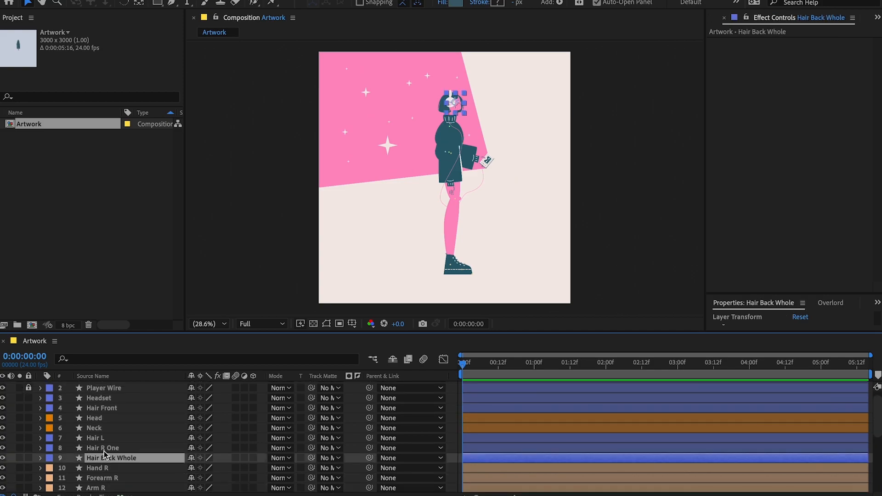
{"action": "left_click", "coordinate": [104, 439], "text": "shift"}
{"action": "scroll", "coordinate": [105, 441], "scroll_direction": "up", "scroll_amount": 1}
{"action": "left_click", "coordinate": [107, 417], "text": "ctrl"}
{"action": "left_click", "coordinate": [106, 407], "text": "ctrl"}
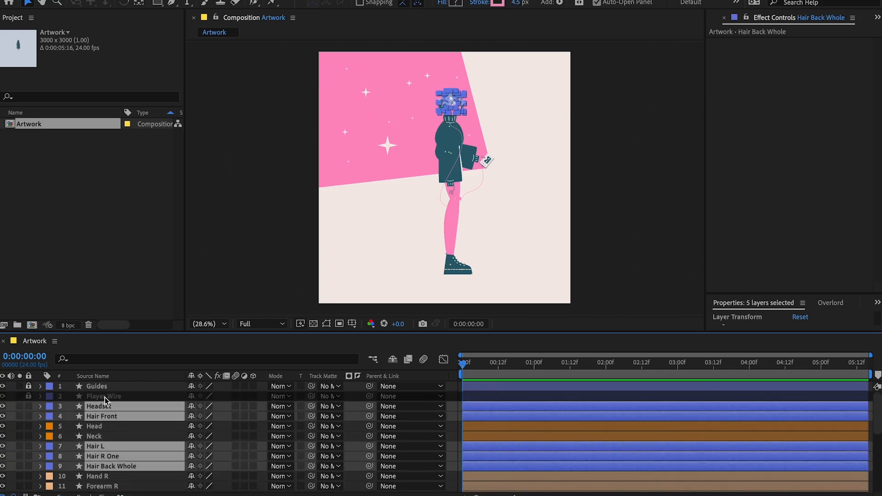
{"action": "left_click_drag", "start_coordinate": [370, 408], "coordinate": [94, 426]}
{"action": "left_click", "coordinate": [49, 407]}
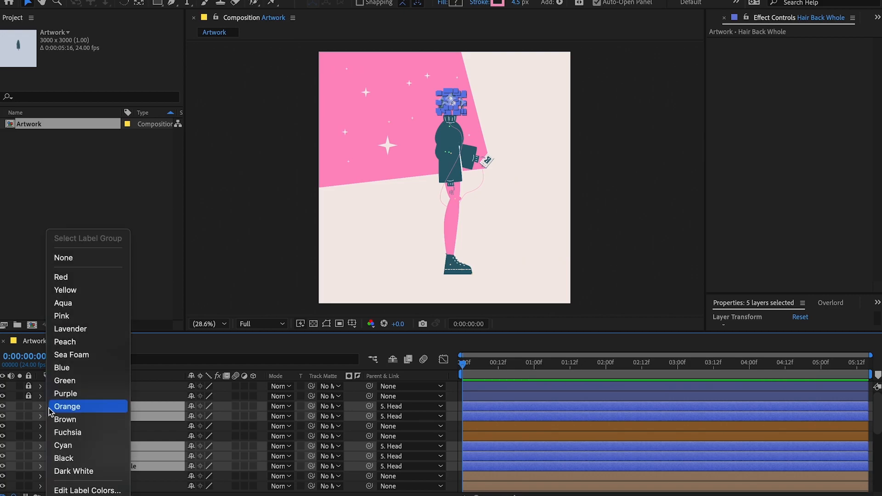
{"action": "left_click", "coordinate": [88, 291]}
Solo the Hand L, Forearm L, Arm L and Guides layers.
{"action": "left_click", "coordinate": [108, 427]}
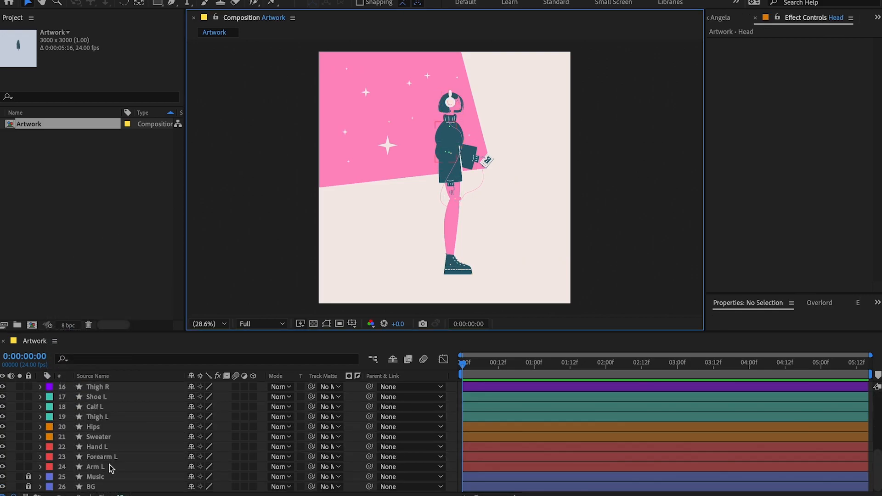
{"action": "left_click", "coordinate": [110, 468]}
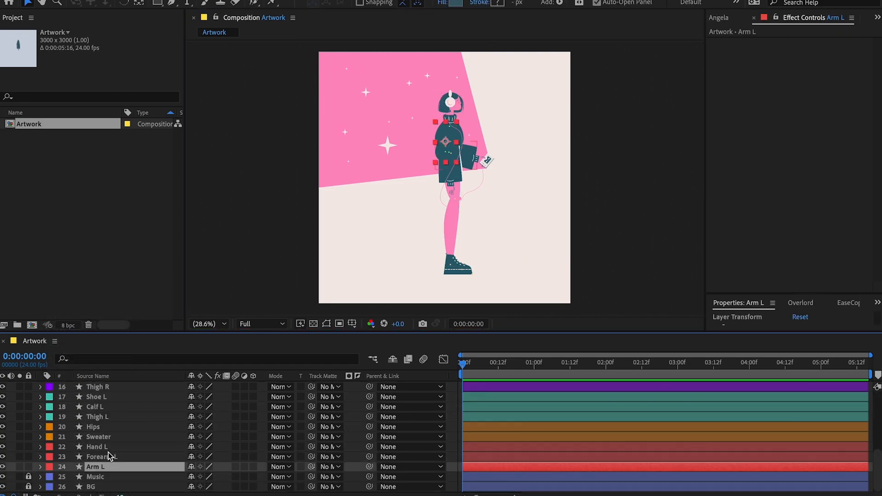
{"action": "left_click", "coordinate": [108, 449], "text": "shift"}
{"action": "left_click_drag", "start_coordinate": [20, 447], "coordinate": [19, 467]}
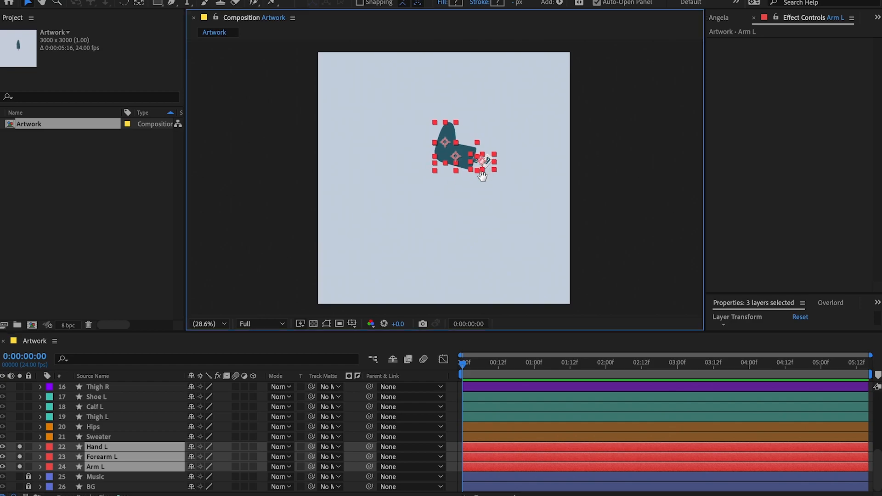
{"action": "scroll", "coordinate": [445, 177], "scroll_direction": "up", "scroll_amount": 2}
{"action": "scroll", "coordinate": [106, 447], "scroll_direction": "up", "scroll_amount": 5}
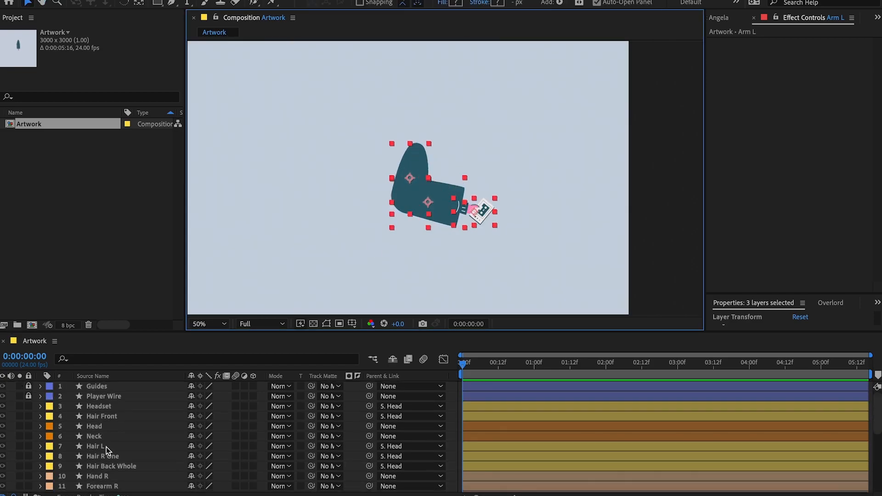
{"action": "left_click", "coordinate": [20, 386]}
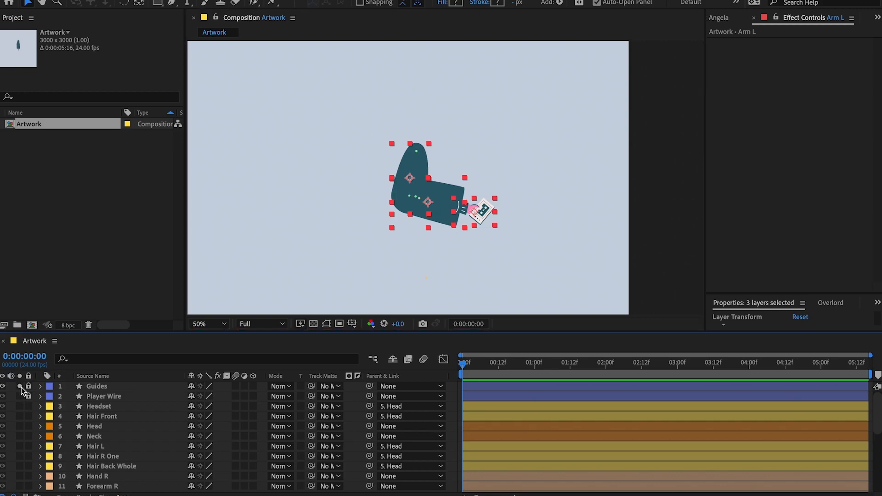
{"action": "left_click", "coordinate": [445, 261]}
Move the Arm L layer's anchor point onto the shoulder guide dot.
{"action": "scroll", "coordinate": [430, 182], "scroll_direction": "up", "scroll_amount": 1}
{"action": "left_click", "coordinate": [375, 172]}
{"action": "key", "text": "y"}
{"action": "left_click_drag", "start_coordinate": [389, 175], "coordinate": [404, 123]}
Move the Forearm L layer's anchor point onto the guide dot at the elbow.
{"action": "scroll", "coordinate": [405, 133], "scroll_direction": "up", "scroll_amount": 1}
{"action": "scroll", "coordinate": [411, 184], "scroll_direction": "down", "scroll_amount": 3}
{"action": "left_click", "coordinate": [428, 216]}
{"action": "left_click_drag", "start_coordinate": [428, 216], "coordinate": [357, 190]}
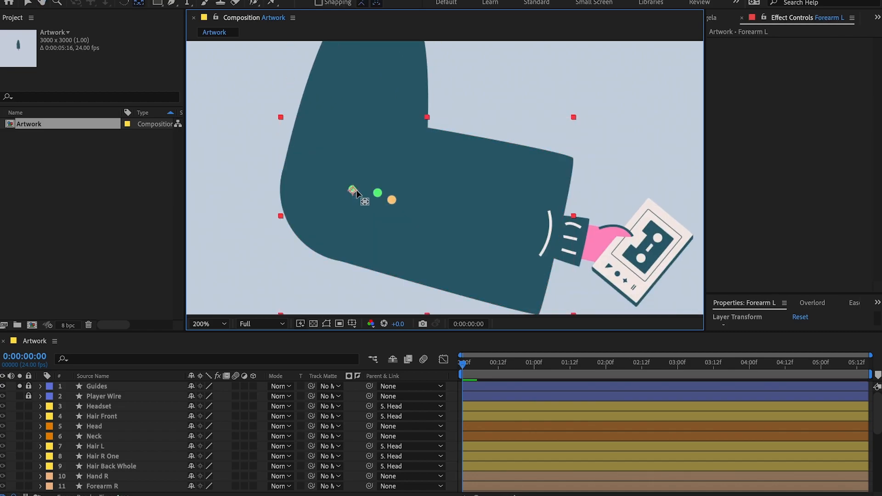
Test-rotate the left hand around its wrist pivot and undo the rotation.
{"action": "left_click", "coordinate": [568, 243]}
{"action": "scroll", "coordinate": [539, 243], "scroll_direction": "down", "scroll_amount": 1}
{"action": "left_click", "coordinate": [503, 219], "text": "shift"}
{"action": "key", "text": "w"}
{"action": "left_click_drag", "start_coordinate": [519, 222], "coordinate": [520, 202]}
{"action": "key", "text": "ctrl+z"}
{"action": "key", "text": "v"}
{"action": "left_click", "coordinate": [624, 223]}
{"action": "left_click", "coordinate": [592, 242]}
Parent the Hand L layer to Forearm L and the Forearm L layer to Arm L.
{"action": "key", "text": "w"}
{"action": "scroll", "coordinate": [361, 448], "scroll_direction": "down", "scroll_amount": 10}
{"action": "left_click_drag", "start_coordinate": [369, 447], "coordinate": [96, 467]}
{"action": "left_click", "coordinate": [138, 466]}
Test-rotate the parented left arm layers to check the joints and undo the rotations.
{"action": "left_click_drag", "start_coordinate": [452, 177], "coordinate": [411, 164]}
{"action": "left_click_drag", "start_coordinate": [448, 239], "coordinate": [342, 249]}
{"action": "mouse_move", "coordinate": [277, 280]}
{"action": "left_mouse_down"}
{"action": "mouse_move", "coordinate": [286, 296]}
{"action": "mouse_move", "coordinate": [272, 290]}
{"action": "left_mouse_up"}
{"action": "key", "text": "ctrl+z"}
{"action": "key", "text": "ctrl+z"}
{"action": "key", "text": "ctrl+z"}
{"action": "key", "text": "ctrl+z"}
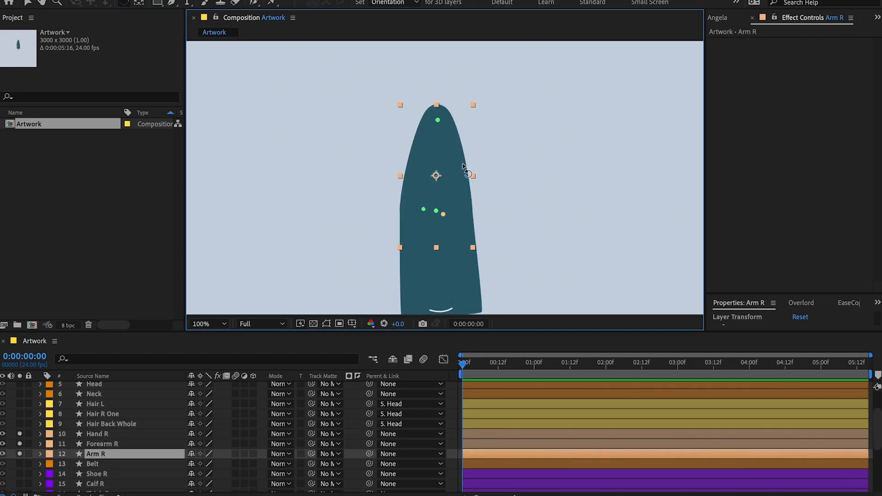
Place the Hand R layer's anchor point at the wrist.
{"action": "scroll", "coordinate": [462, 224], "scroll_direction": "up", "scroll_amount": 2}
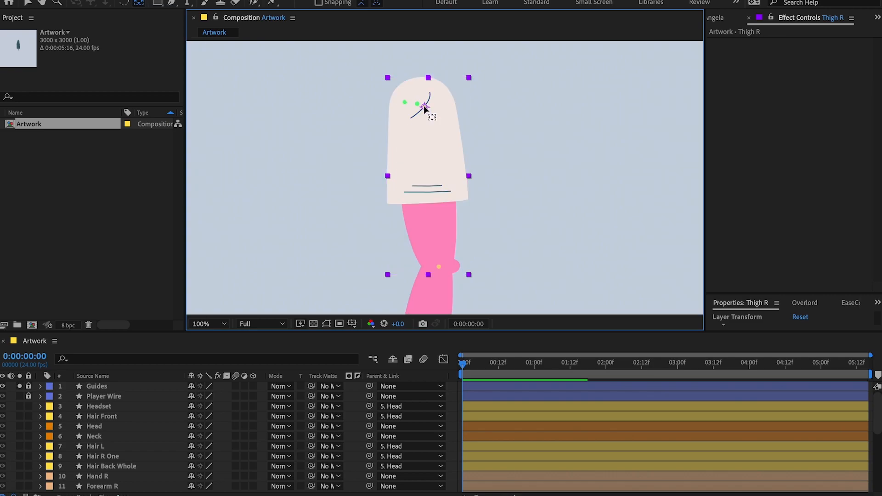
{"action": "left_click", "coordinate": [445, 156]}
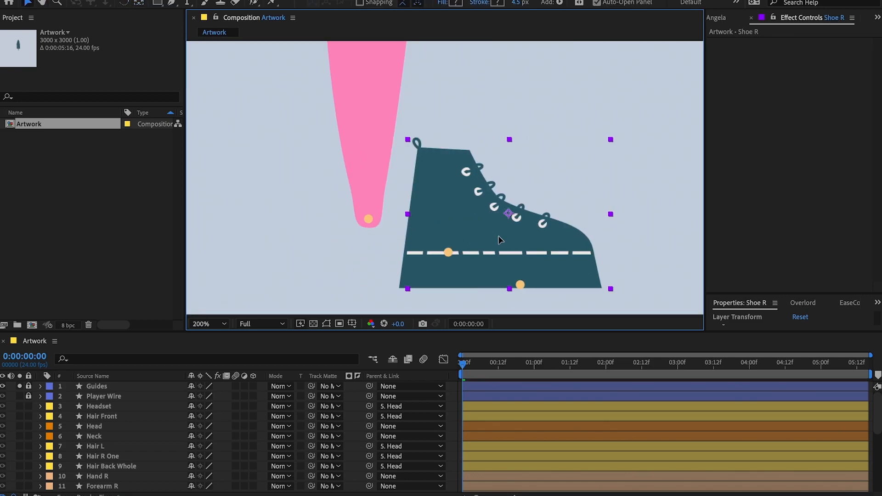
Move the Shoe R layer back into place under the end of the right calf.
{"action": "left_click_drag", "start_coordinate": [490, 236], "coordinate": [417, 236]}
{"action": "scroll", "coordinate": [230, 403], "scroll_direction": "down", "scroll_amount": 3}
{"action": "left_click_drag", "start_coordinate": [485, 278], "coordinate": [360, 286]}
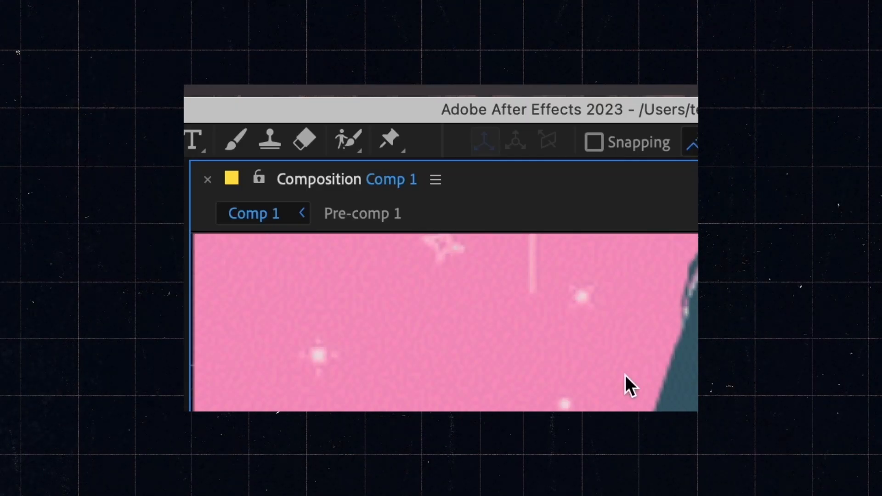
Reposition the Leg_Tip and Heel bones at the foot end of the right leg armature.
{"action": "left_click", "coordinate": [391, 144]}
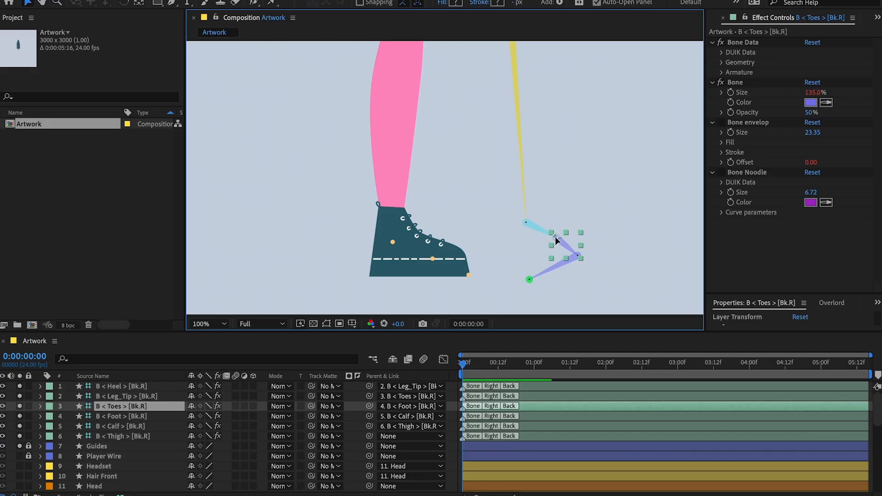
{"action": "left_click_drag", "start_coordinate": [561, 249], "coordinate": [579, 257]}
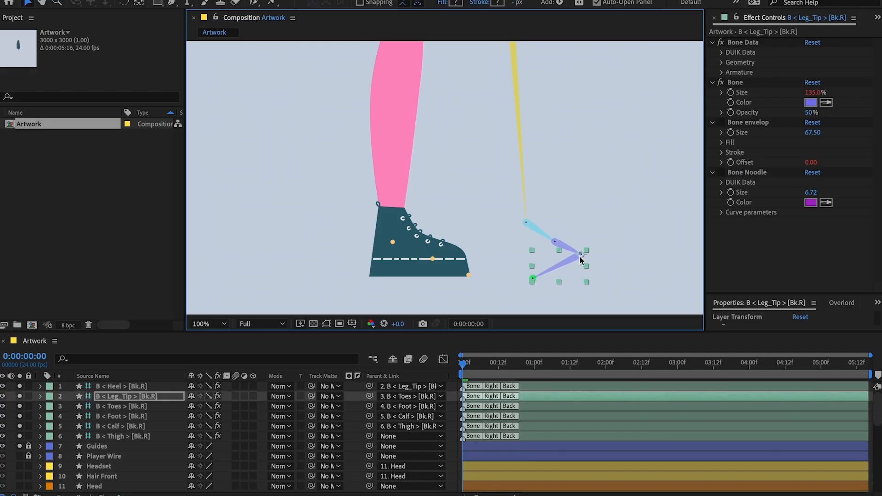
{"action": "left_click", "coordinate": [540, 281]}
{"action": "left_click_drag", "start_coordinate": [534, 279], "coordinate": [526, 259]}
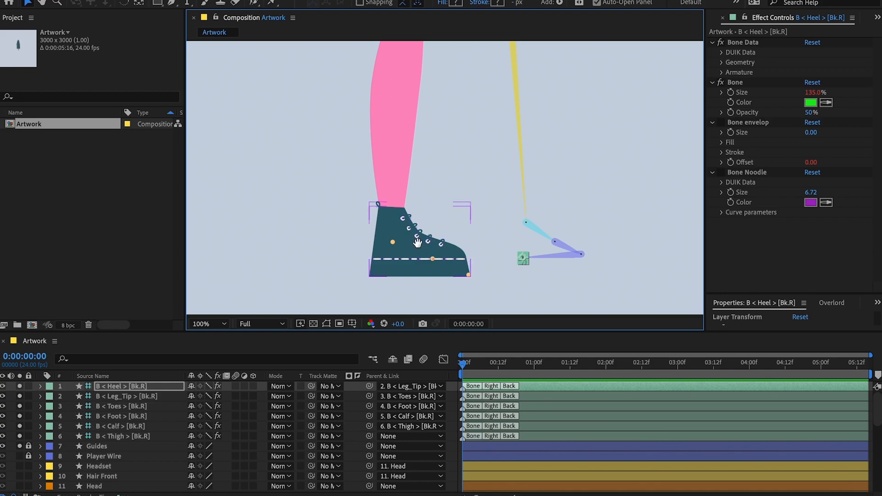
Place puppet pins on Shoe R at the guide dots for the foot, toes and leg tip.
{"action": "left_click_drag", "start_coordinate": [418, 242], "coordinate": [440, 242]}
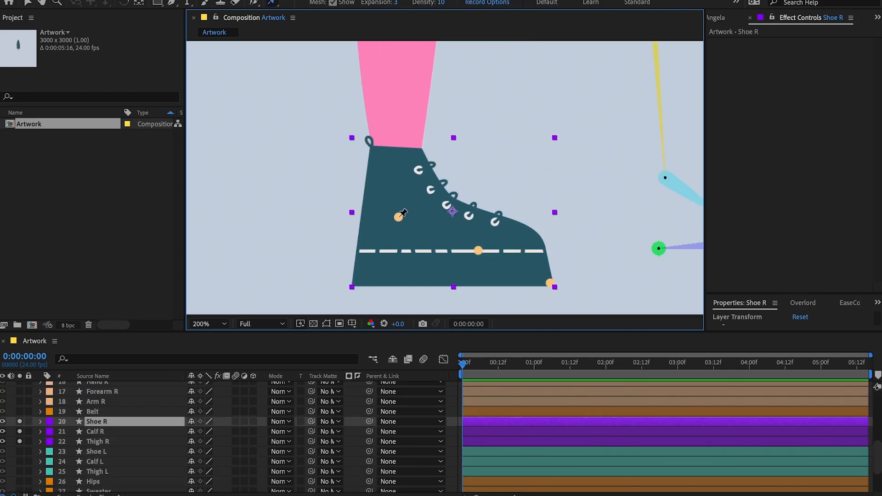
{"action": "left_click", "coordinate": [398, 216]}
{"action": "left_click", "coordinate": [549, 281]}
Expand Shoe R's puppet mesh and rename its three deform pins Foot, Toes and Leg_tip.
{"action": "left_click", "coordinate": [40, 421]}
{"action": "left_click", "coordinate": [51, 441]}
{"action": "left_click", "coordinate": [61, 452]}
{"action": "scroll", "coordinate": [69, 452], "scroll_direction": "down", "scroll_amount": 3}
{"action": "left_click", "coordinate": [81, 456]}
{"action": "left_click", "coordinate": [116, 482]}
{"action": "key", "text": "Return"}
{"action": "left_click", "coordinate": [118, 471]}
{"action": "key", "text": "Return"}
{"action": "type", "text": "Toes"}
{"action": "key", "text": "Return"}
{"action": "left_click", "coordinate": [121, 461]}
{"action": "key", "text": "Return"}
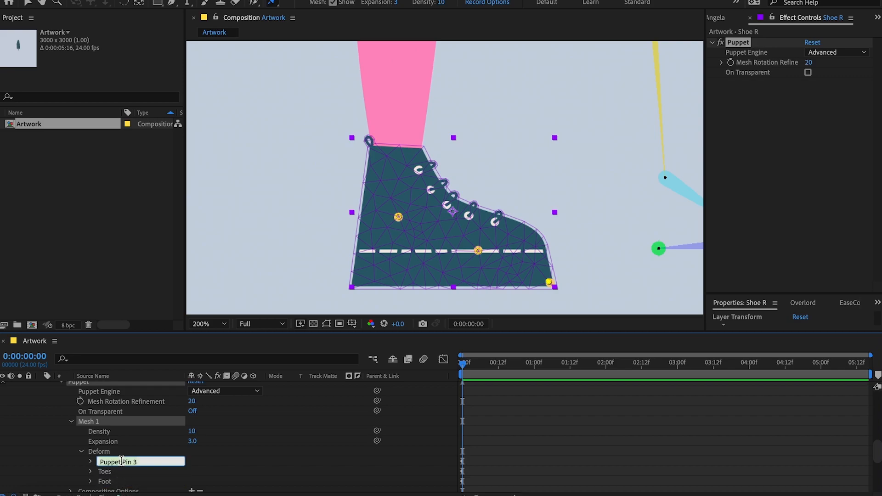
Set Shoe R's Puppet Engine to Legacy.
{"action": "scroll", "coordinate": [109, 416], "scroll_direction": "up", "scroll_amount": 1}
{"action": "left_click", "coordinate": [225, 398]}
{"action": "left_click", "coordinate": [221, 409]}
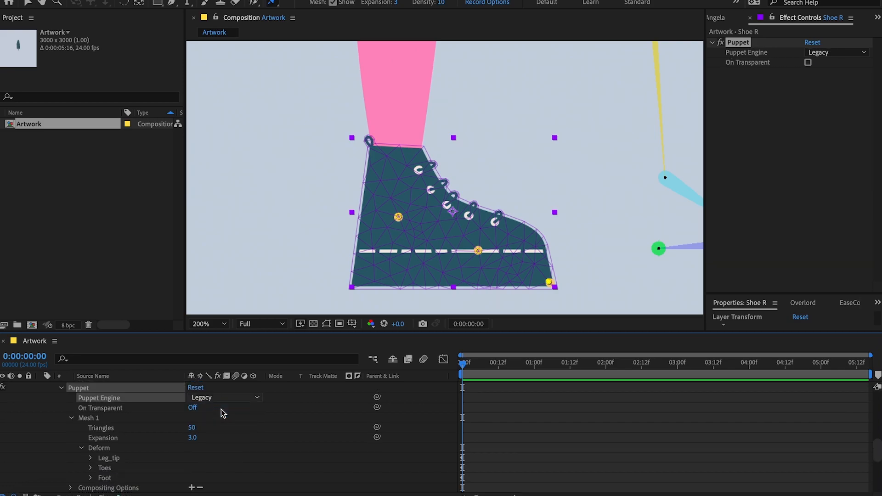
Reveal Shoe R's puppet pin keyframes and add Duik pins for Leg_tip, Toes and Foot.
{"action": "scroll", "coordinate": [172, 455], "scroll_direction": "up", "scroll_amount": 3}
{"action": "key", "text": "u"}
{"action": "scroll", "coordinate": [495, 473], "scroll_direction": "down", "scroll_amount": 5}
{"action": "left_click_drag", "start_coordinate": [480, 478], "coordinate": [457, 404]}
{"action": "left_click", "coordinate": [717, 19]}
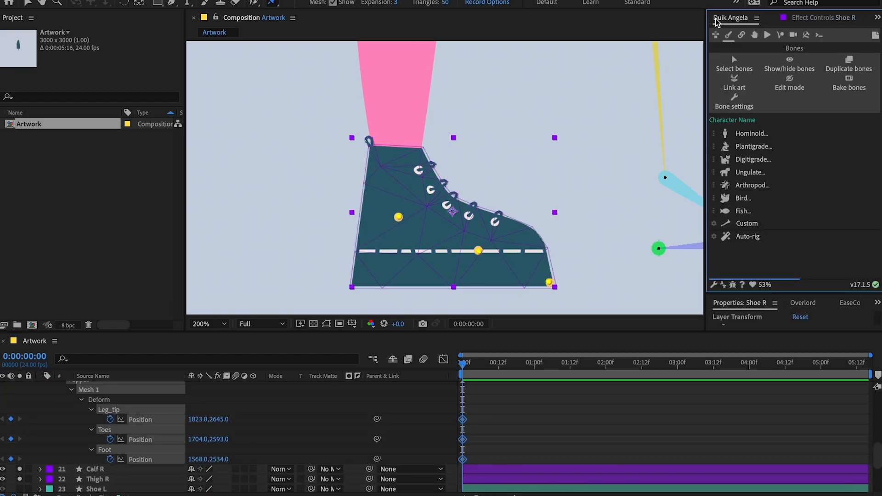
{"action": "left_click", "coordinate": [741, 35]}
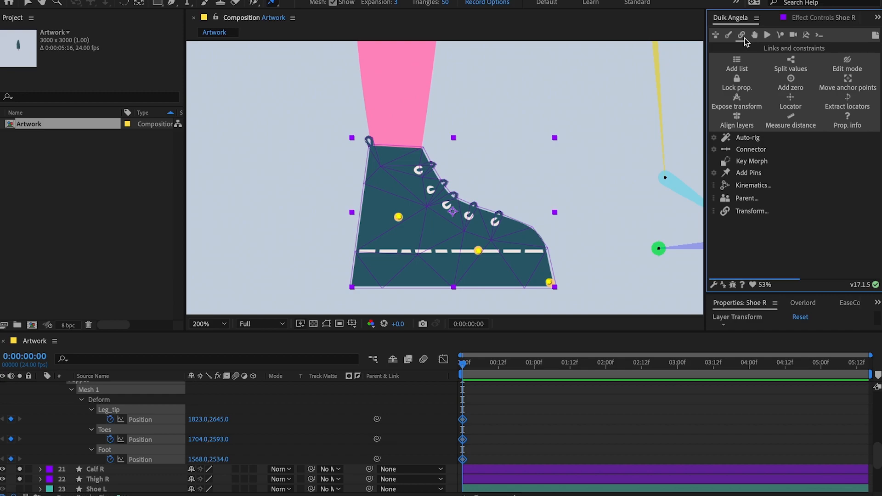
{"action": "left_click", "coordinate": [753, 176]}
Label the Shoe R Leg_tip, Toes and Foot pin layers purple.
{"action": "left_click", "coordinate": [486, 284]}
{"action": "left_click", "coordinate": [49, 419]}
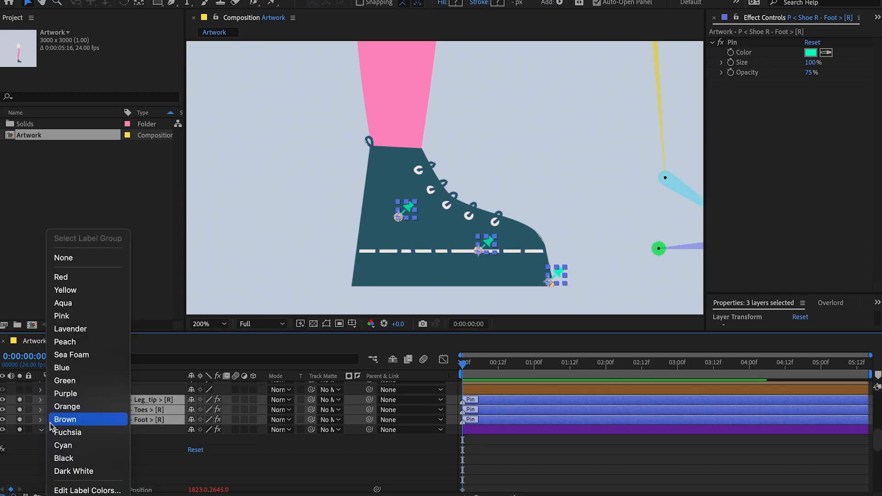
{"action": "left_click", "coordinate": [93, 393]}
Add puppet pins to Shoe R at both sides of the ankle opening.
{"action": "scroll", "coordinate": [92, 409], "scroll_direction": "down", "scroll_amount": 2}
{"action": "left_click", "coordinate": [92, 428]}
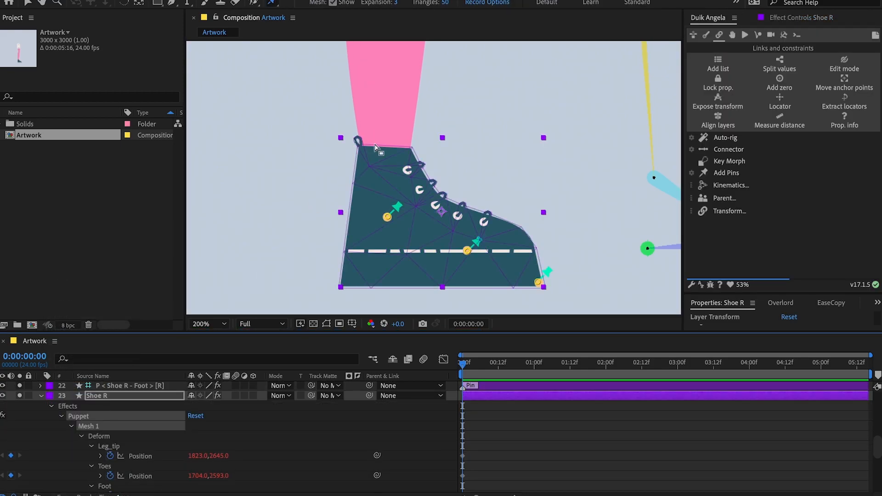
{"action": "left_click", "coordinate": [362, 151]}
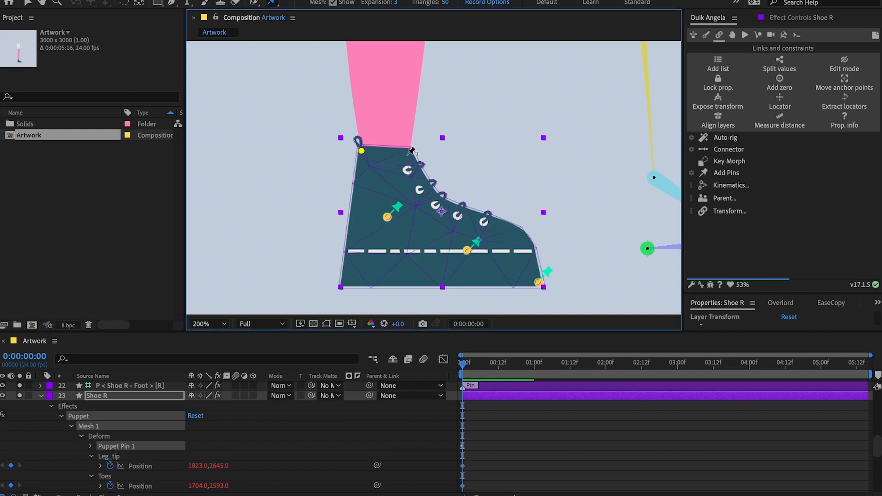
Label the Shoe R pin layers named R and L purple.
{"action": "left_click", "coordinate": [54, 396]}
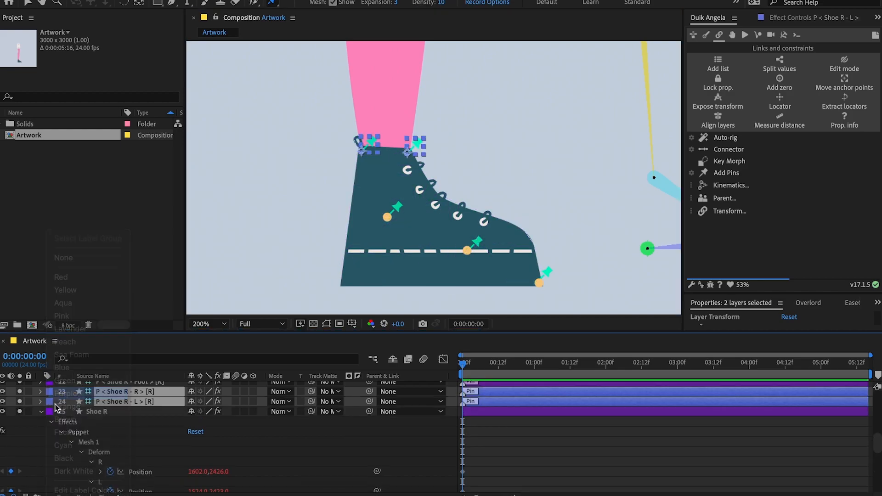
{"action": "scroll", "coordinate": [75, 423], "scroll_direction": "up", "scroll_amount": 4}
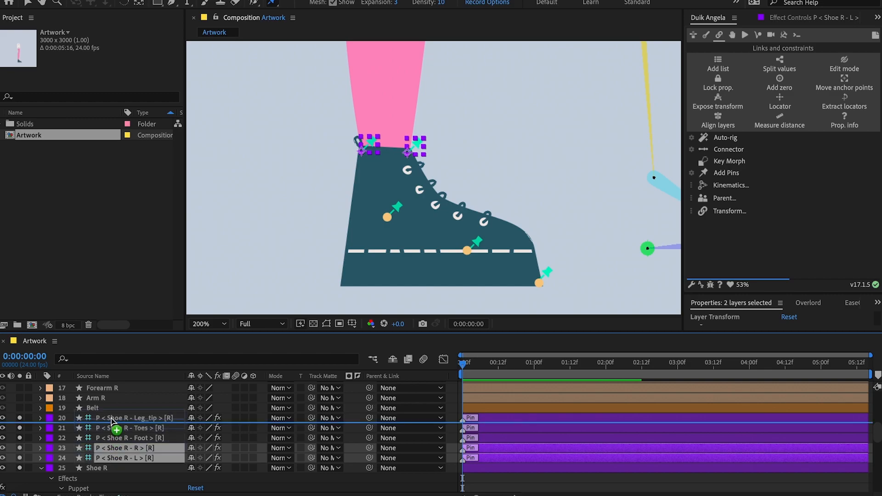
{"action": "left_click_drag", "start_coordinate": [112, 420], "coordinate": [113, 419]}
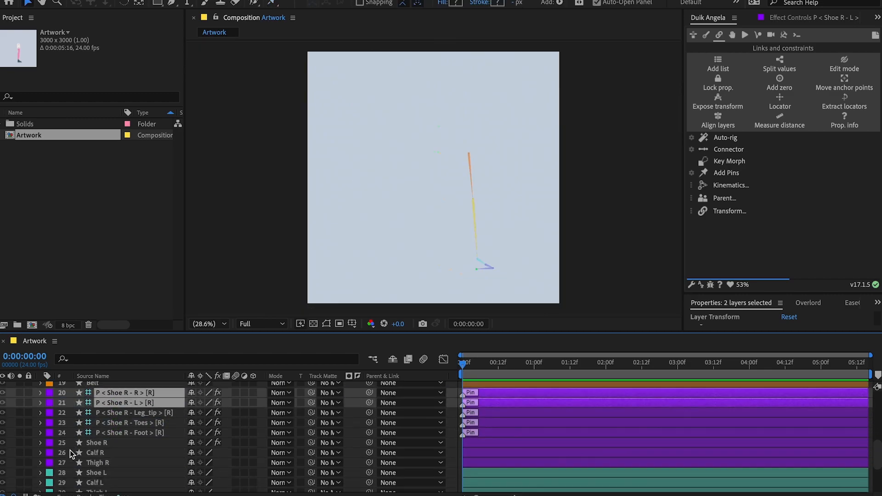
{"action": "scroll", "coordinate": [229, 437], "scroll_direction": "down", "scroll_amount": 3}
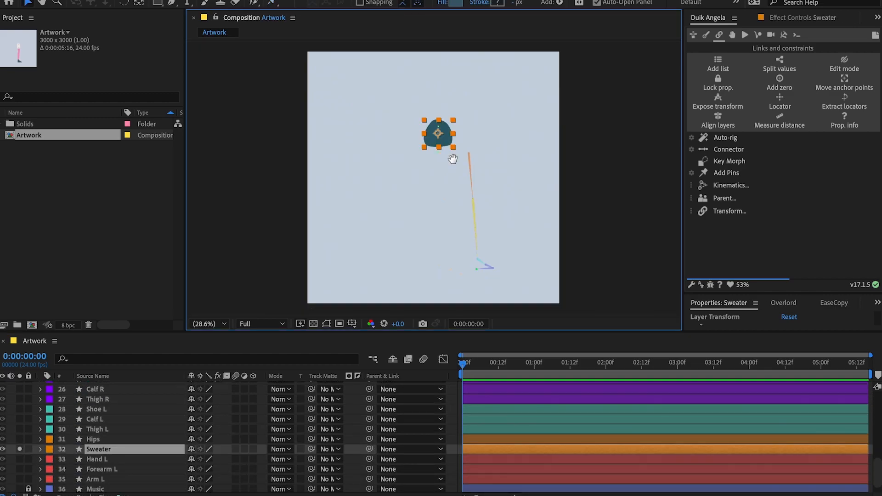
Solo Hips with the Sweater, add Sweater puppet pins at the waist and chest, and undo a test bend.
{"action": "scroll", "coordinate": [453, 159], "scroll_direction": "up", "scroll_amount": 4}
{"action": "left_click", "coordinate": [19, 439]}
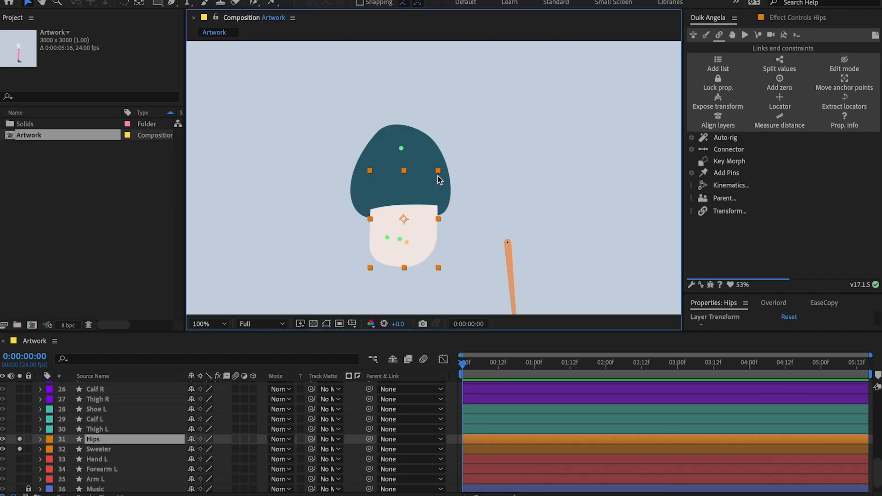
{"action": "left_click", "coordinate": [402, 216]}
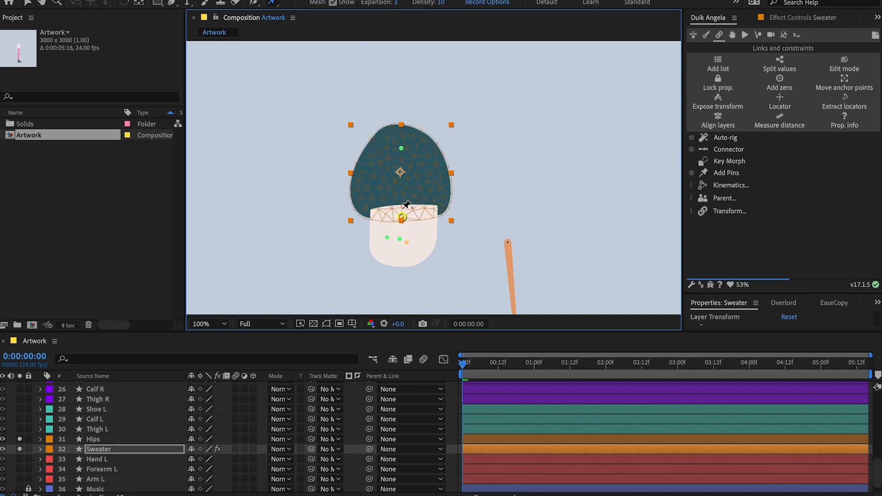
{"action": "left_click_drag", "start_coordinate": [401, 147], "coordinate": [449, 158]}
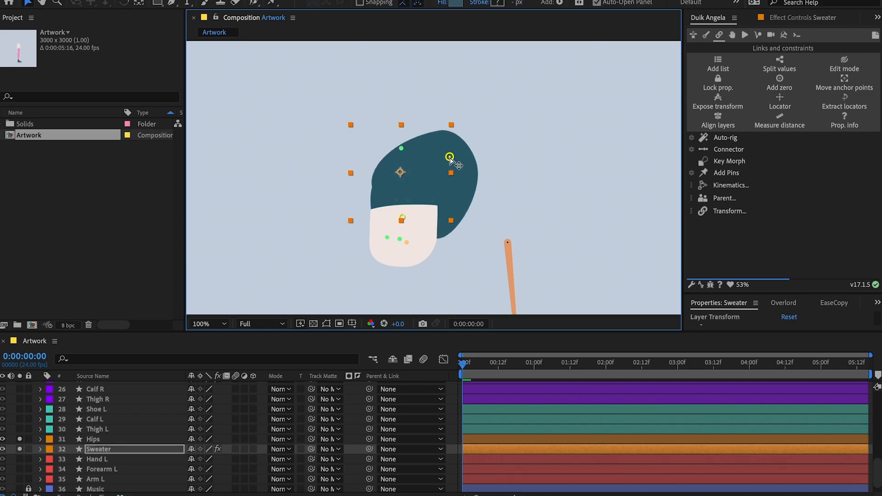
{"action": "key", "text": "ctrl+z"}
Solo the head, neck and hair layers together with the pinned Sweater.
{"action": "key", "text": "v"}
{"action": "scroll", "coordinate": [118, 443], "scroll_direction": "up", "scroll_amount": 10}
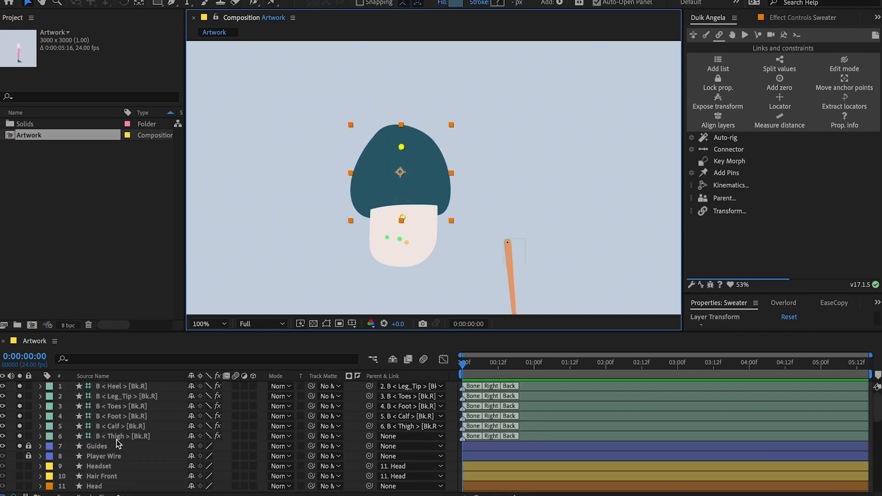
{"action": "scroll", "coordinate": [69, 440], "scroll_direction": "down", "scroll_amount": 2}
{"action": "left_click_drag", "start_coordinate": [20, 440], "coordinate": [20, 459]}
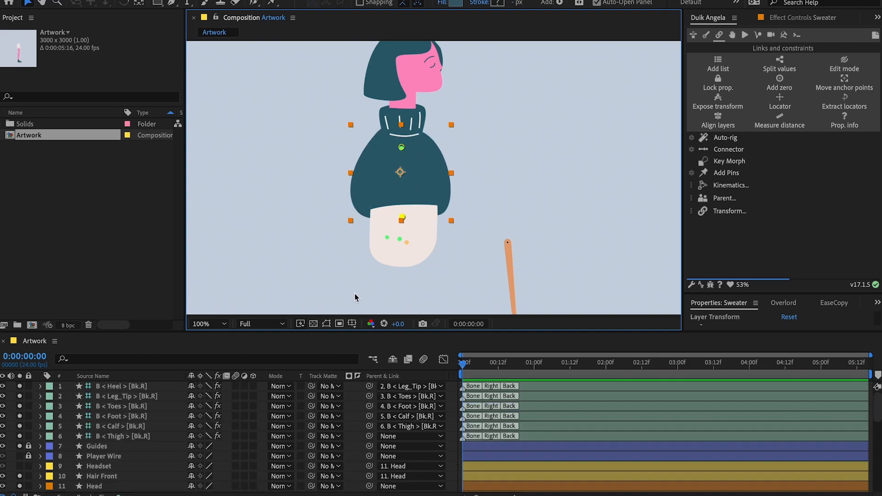
{"action": "scroll", "coordinate": [414, 294], "scroll_direction": "up", "scroll_amount": 2}
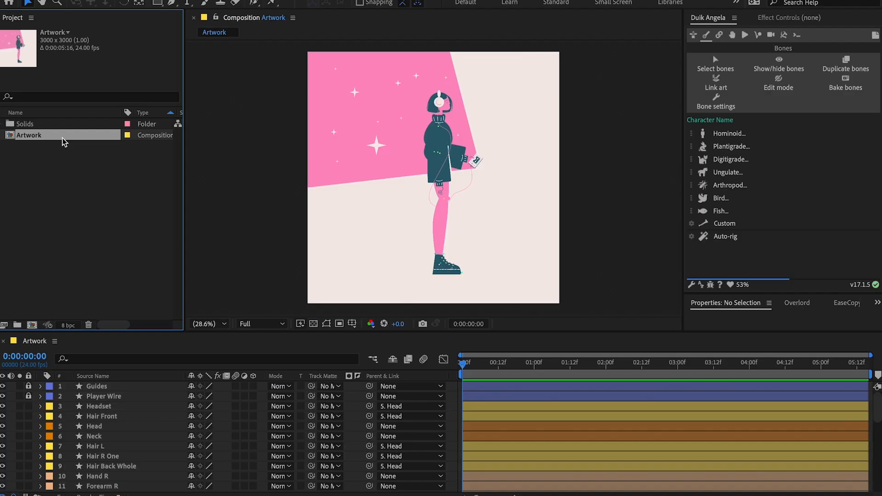
Duplicate the Artwork composition, rename the copy Bones and open it.
{"action": "key", "text": "ctrl+d"}
{"action": "key", "text": "Return"}
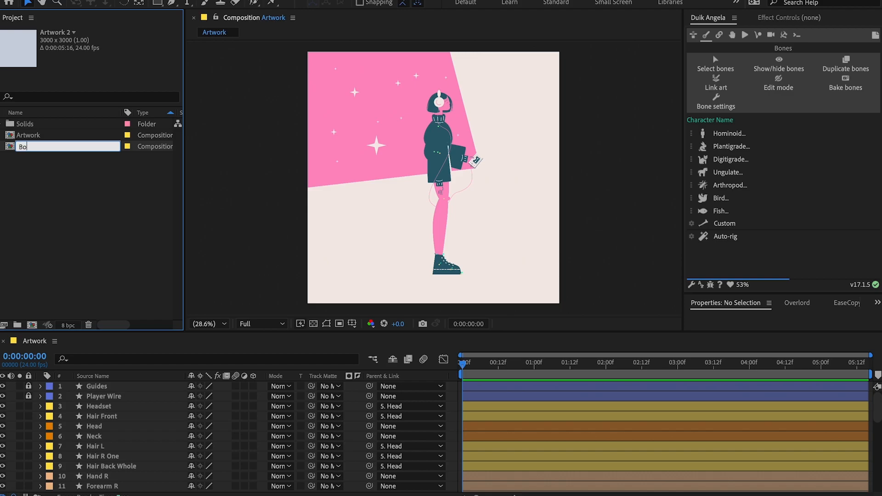
{"action": "double_click", "coordinate": [21, 147]}
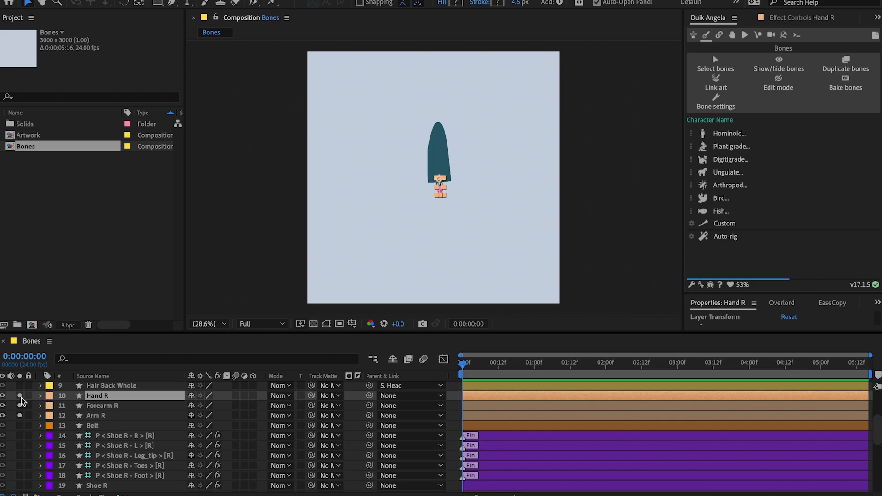
Create a Duik arm armature from Arm R, Forearm R and Hand R, without Shoulder, with side Right and location Front.
{"action": "left_click_drag", "start_coordinate": [20, 395], "coordinate": [20, 416]}
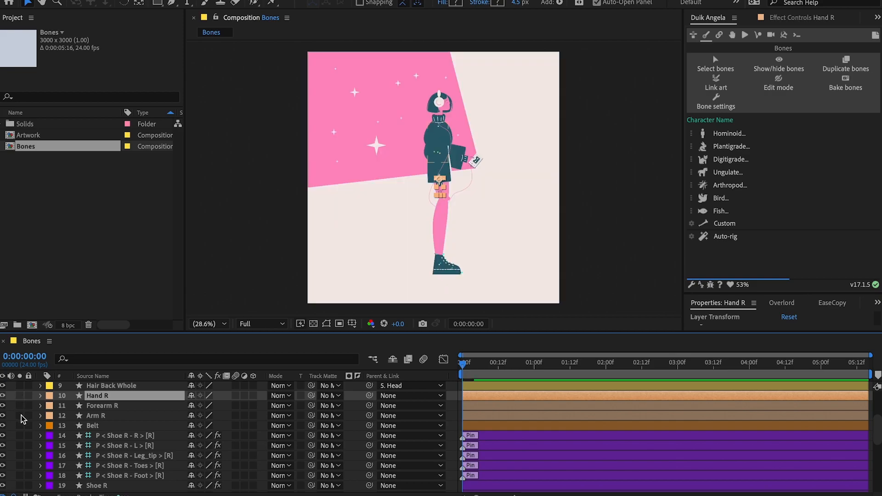
{"action": "left_click", "coordinate": [116, 417]}
{"action": "left_click", "coordinate": [121, 406], "text": "shift"}
{"action": "left_click", "coordinate": [131, 398], "text": "shift"}
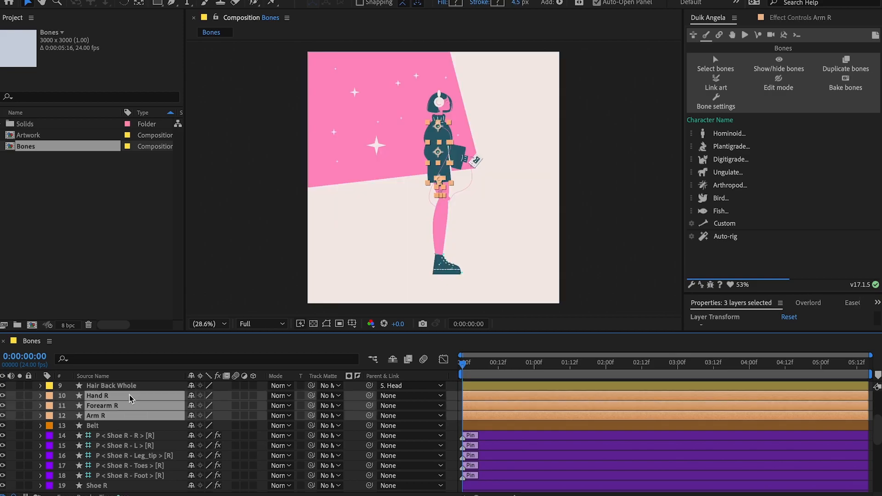
{"action": "left_click", "coordinate": [635, 144]}
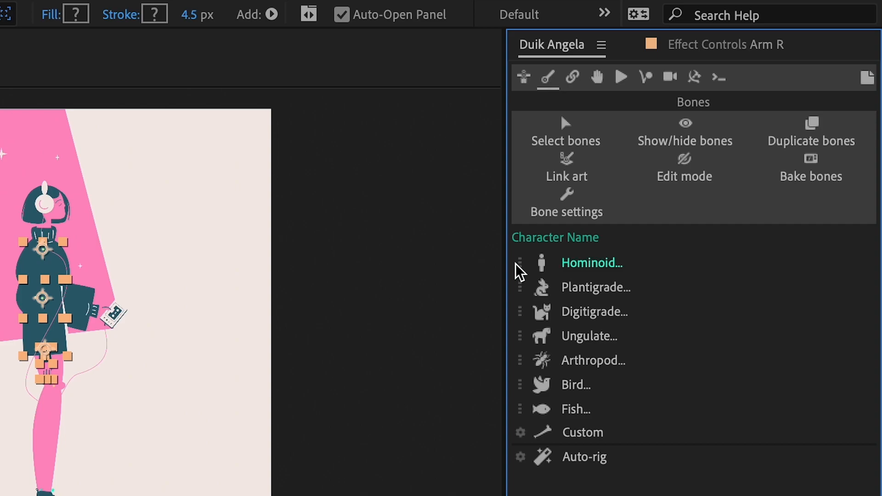
{"action": "left_click", "coordinate": [517, 267]}
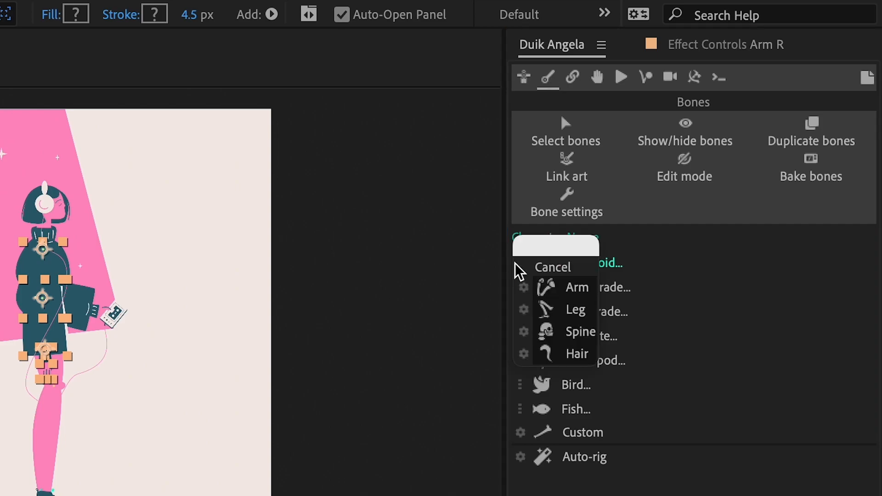
{"action": "left_click", "coordinate": [526, 289]}
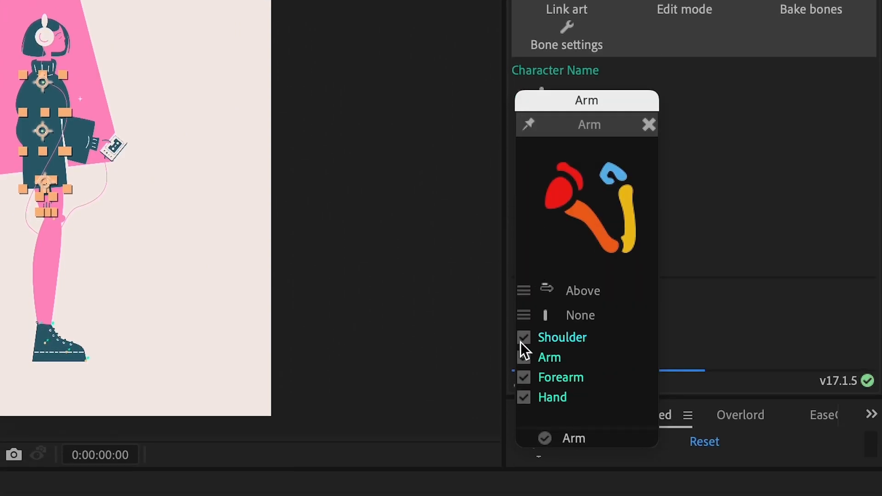
{"action": "left_click", "coordinate": [520, 342]}
{"action": "left_click", "coordinate": [584, 319]}
{"action": "left_click", "coordinate": [551, 315]}
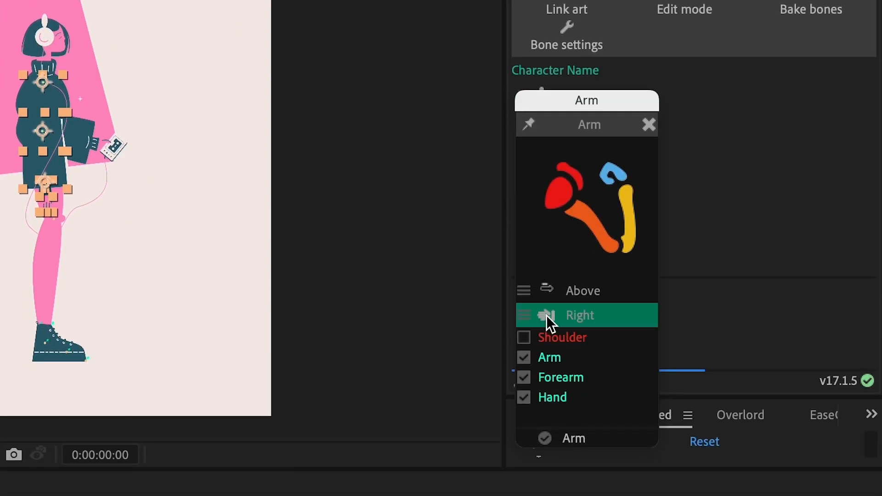
{"action": "left_click", "coordinate": [547, 289]}
{"action": "left_click", "coordinate": [546, 289]}
{"action": "left_click", "coordinate": [576, 440]}
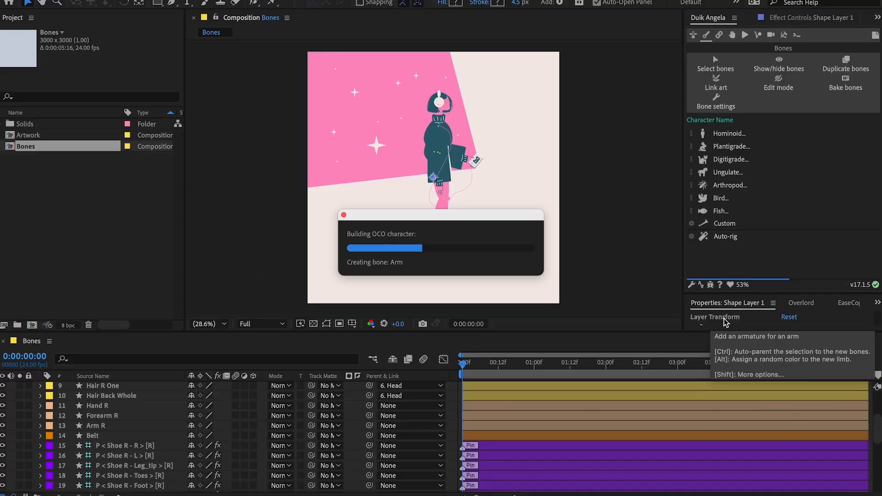
Link the Arm R, Forearm R and Hand R artwork layers to their Duik arm bones.
{"action": "scroll", "coordinate": [441, 197], "scroll_direction": "up", "scroll_amount": 4}
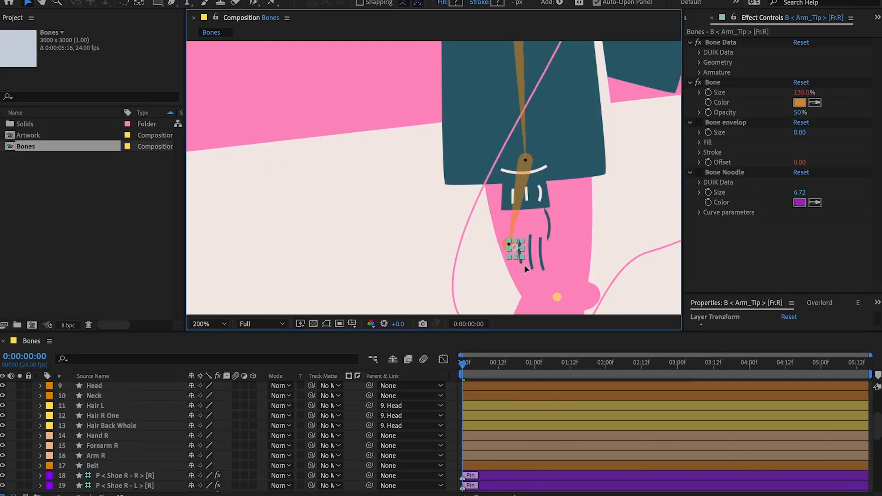
{"action": "scroll", "coordinate": [525, 265], "scroll_direction": "down", "scroll_amount": 6}
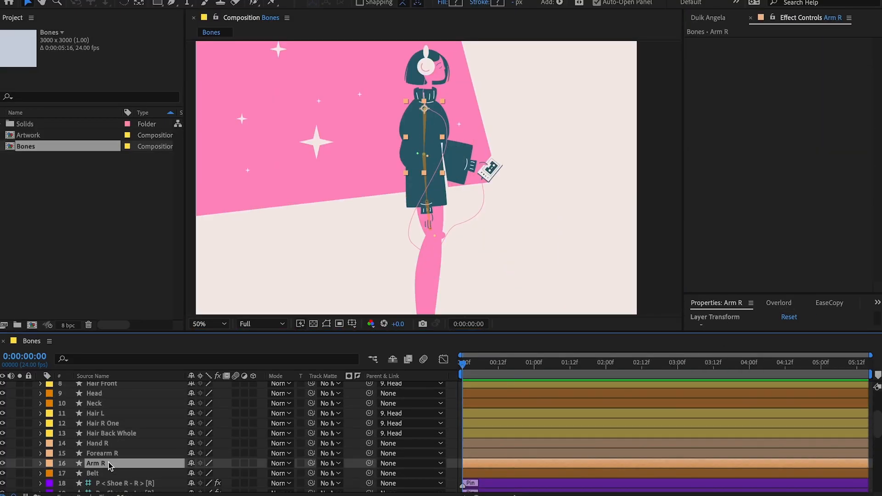
{"action": "left_click", "coordinate": [101, 453], "text": "ctrl"}
{"action": "left_click", "coordinate": [97, 443], "text": "ctrl"}
{"action": "left_click", "coordinate": [716, 19]}
{"action": "left_click", "coordinate": [716, 84]}
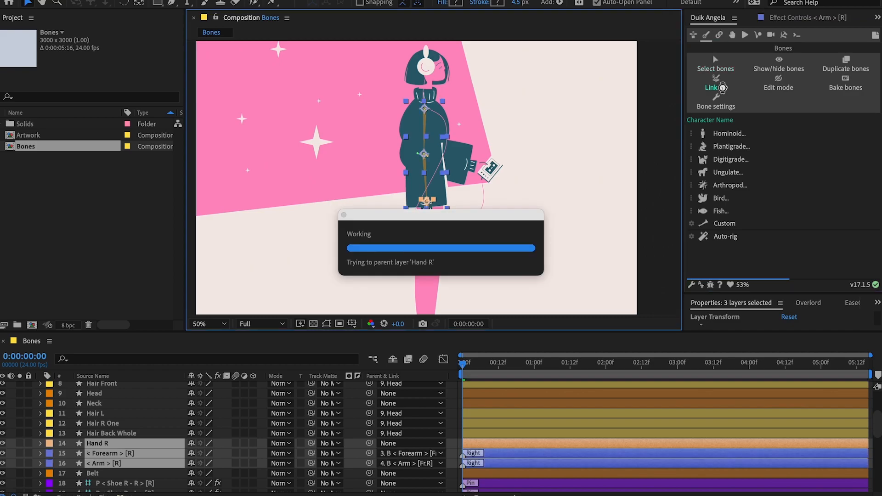
Create a Duik leg armature from Thigh R, Calf R and Shoe R's Foot, Toes and Leg_tip pins, with side Right and location Front.
{"action": "scroll", "coordinate": [230, 460], "scroll_direction": "down", "scroll_amount": 3}
{"action": "left_click", "coordinate": [112, 450]}
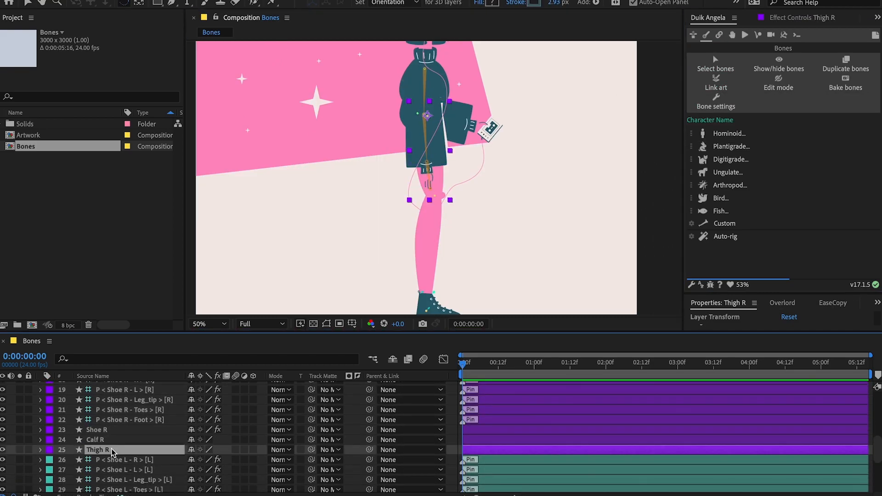
{"action": "left_click", "coordinate": [113, 440], "text": "ctrl"}
{"action": "left_click", "coordinate": [116, 422], "text": "ctrl"}
{"action": "left_click", "coordinate": [116, 409], "text": "ctrl"}
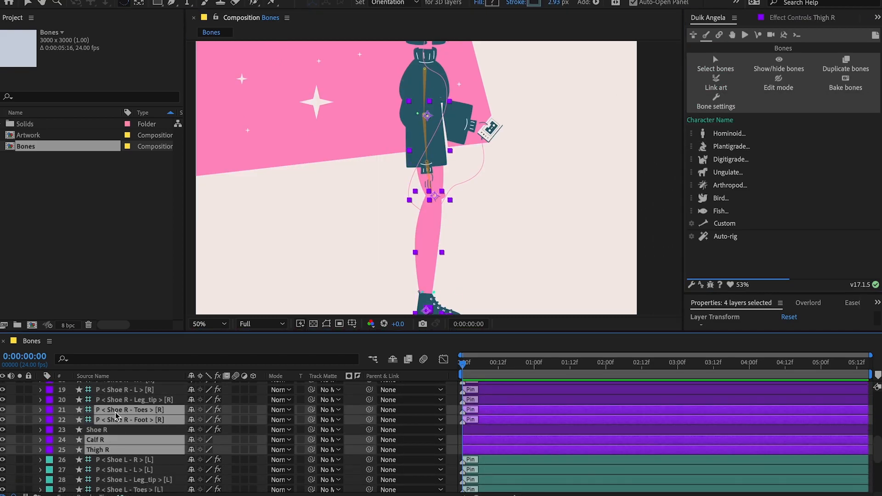
{"action": "left_click", "coordinate": [117, 401], "text": "ctrl"}
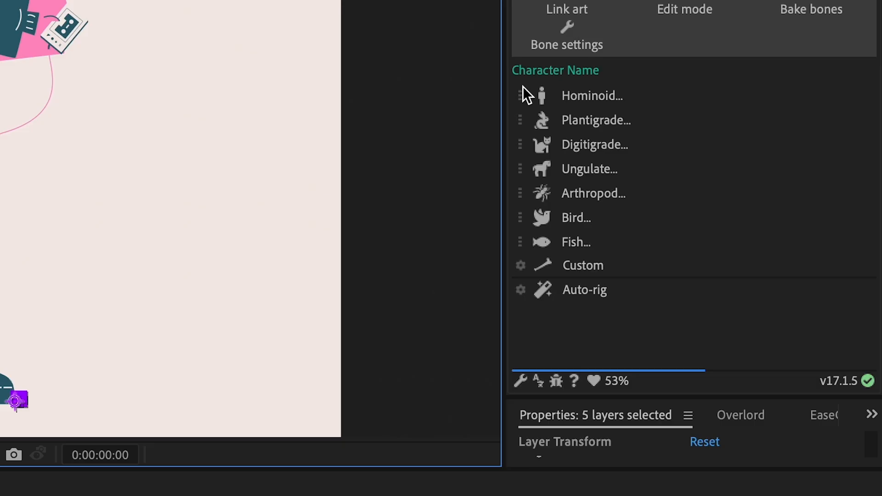
{"action": "left_click", "coordinate": [692, 133]}
{"action": "left_click", "coordinate": [692, 157]}
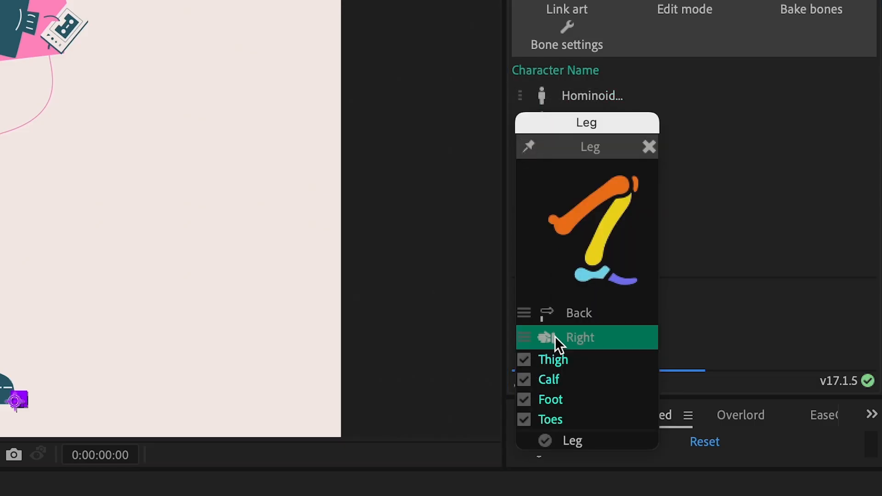
{"action": "left_click", "coordinate": [555, 336]}
{"action": "left_click", "coordinate": [555, 315]}
{"action": "left_click", "coordinate": [555, 315]}
{"action": "left_click", "coordinate": [569, 441]}
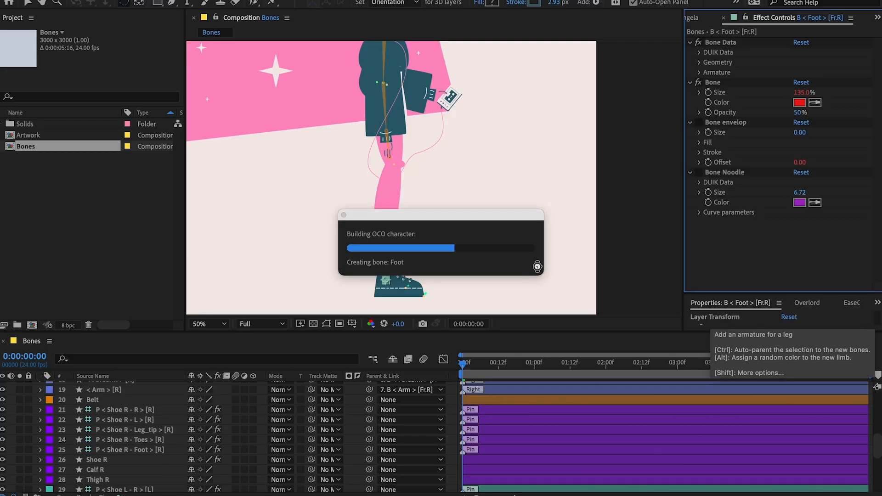
Test the linked right leg by rotating its thigh, calf and toe bones, undoing each rotation.
{"action": "key", "text": "w"}
{"action": "left_click_drag", "start_coordinate": [399, 124], "coordinate": [357, 151]}
{"action": "key", "text": "super+z"}
{"action": "left_click_drag", "start_coordinate": [399, 207], "coordinate": [373, 208]}
{"action": "key", "text": "super+z"}
{"action": "left_click_drag", "start_coordinate": [424, 285], "coordinate": [419, 281]}
{"action": "key", "text": "super+z"}
{"action": "scroll", "coordinate": [406, 283], "scroll_direction": "up", "scroll_amount": 1}
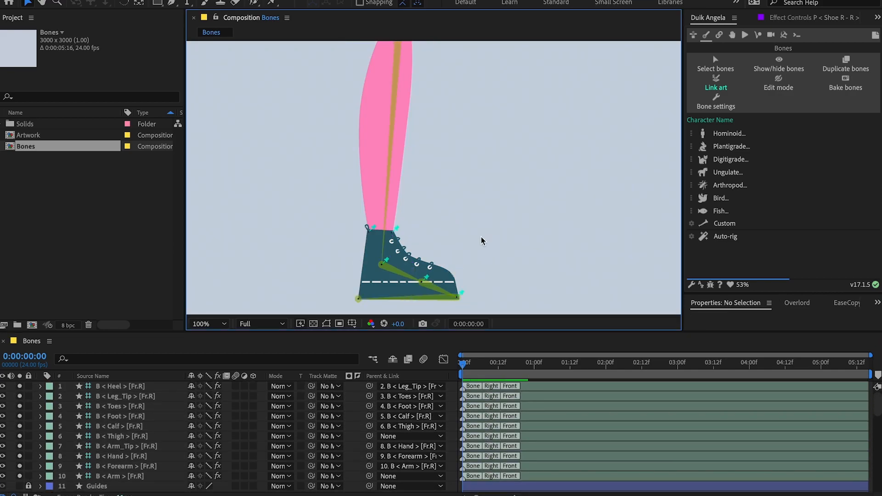
{"action": "scroll", "coordinate": [481, 240], "scroll_direction": "down", "scroll_amount": 1}
{"action": "left_click_drag", "start_coordinate": [481, 240], "coordinate": [431, 177]}
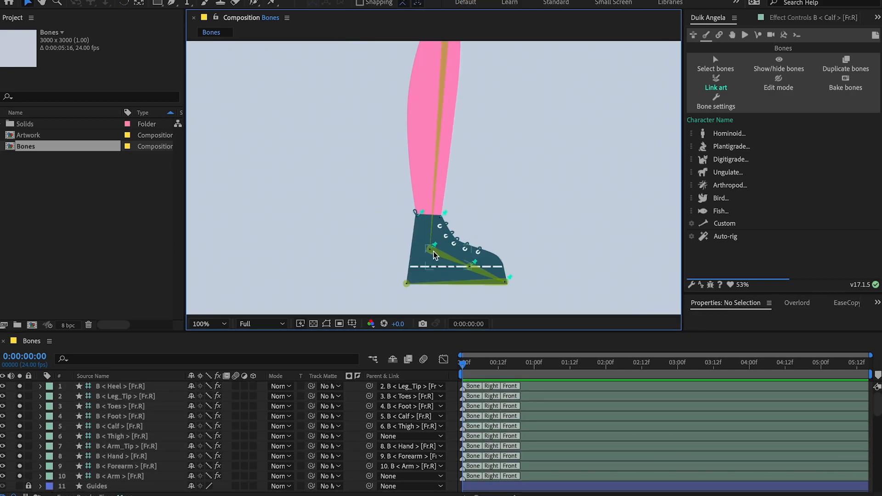
Parent the Shoe R pins R and L to the Shoe R Foot pin.
{"action": "scroll", "coordinate": [120, 436], "scroll_direction": "down", "scroll_amount": 10}
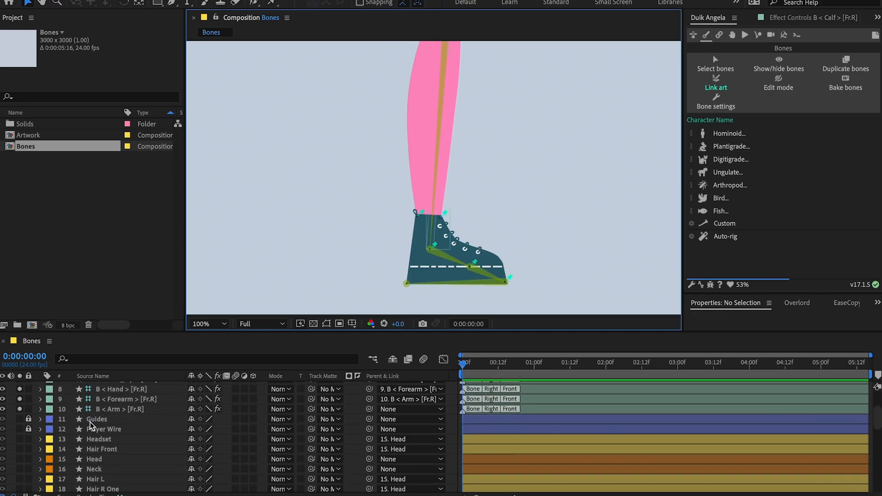
{"action": "left_click", "coordinate": [120, 430]}
{"action": "left_click", "coordinate": [120, 439], "text": "shift"}
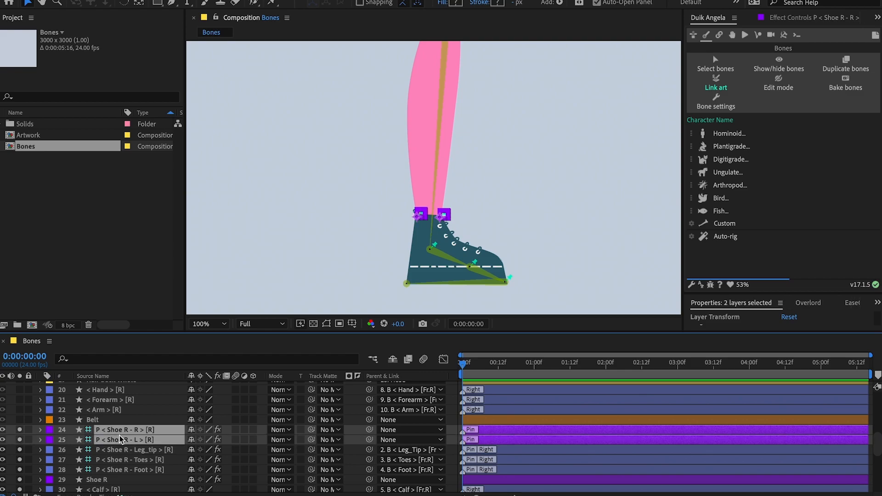
{"action": "left_click_drag", "start_coordinate": [371, 428], "coordinate": [163, 469]}
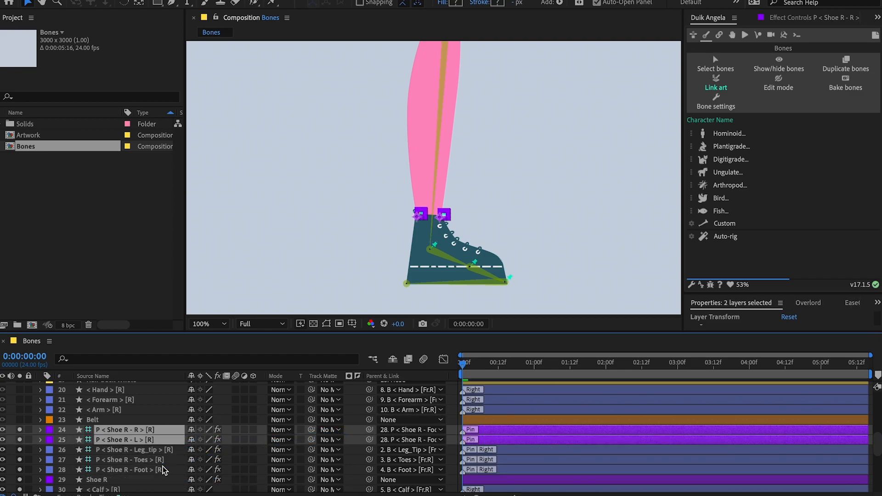
Test the right ankle by rotating the calf and foot bones, undoing each rotation.
{"action": "key", "text": "w"}
{"action": "left_click_drag", "start_coordinate": [440, 150], "coordinate": [350, 173]}
{"action": "key", "text": "ctrl+z"}
{"action": "left_click_drag", "start_coordinate": [456, 257], "coordinate": [432, 274]}
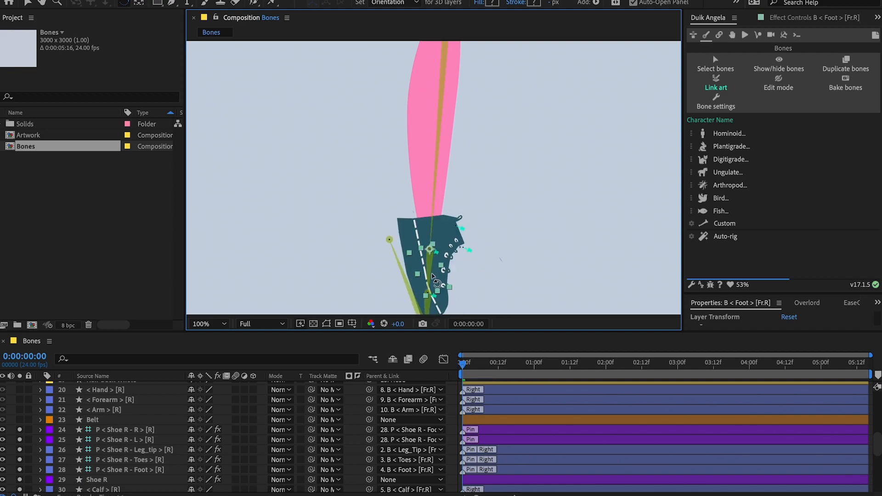
{"action": "key", "text": "ctrl+z"}
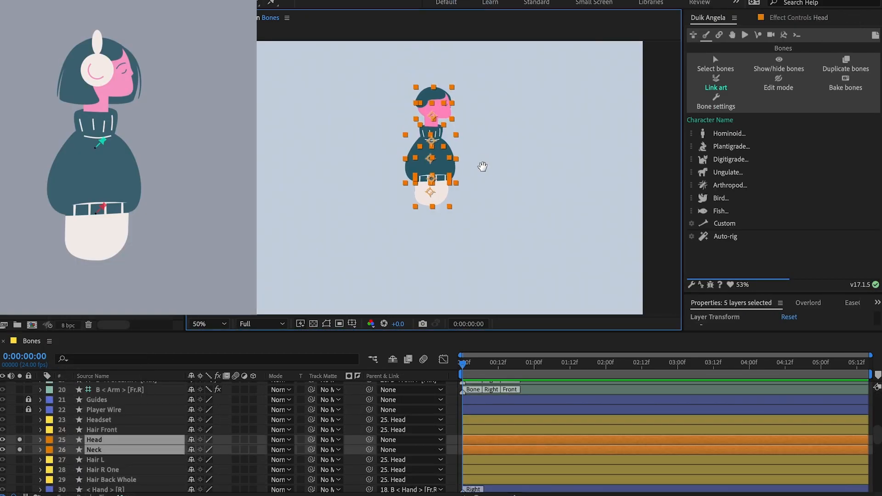
Create a Duik spine armature from the Head, Neck and Hips layers, with Head and Hips enabled, 1 neck layer and 0 spine layers.
{"action": "scroll", "coordinate": [480, 166], "scroll_direction": "up", "scroll_amount": 3}
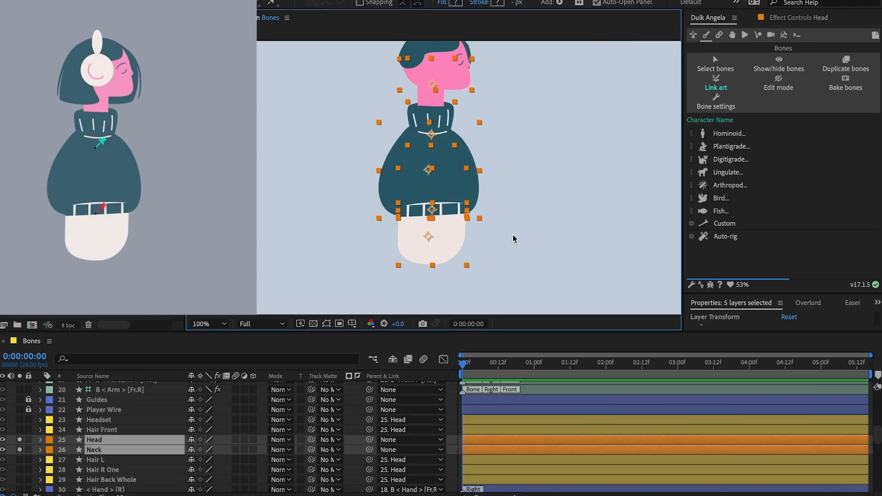
{"action": "scroll", "coordinate": [147, 464], "scroll_direction": "down", "scroll_amount": 1}
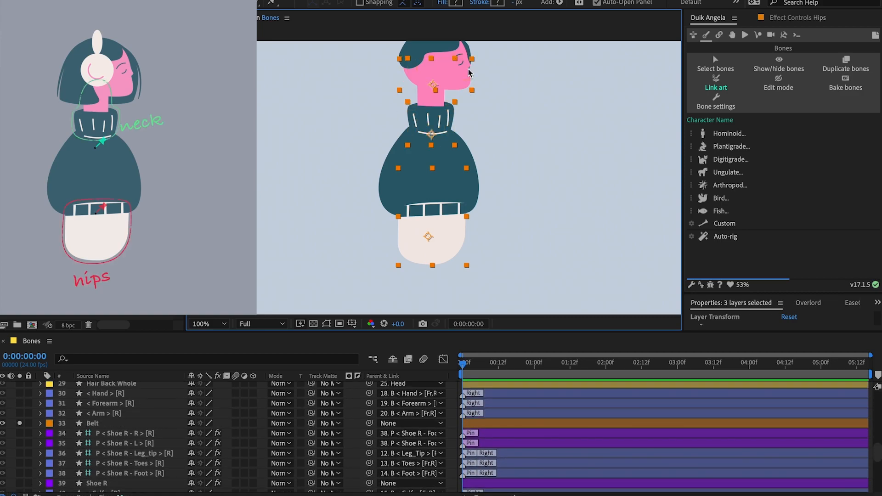
{"action": "left_click", "coordinate": [692, 171]}
{"action": "key", "text": "Escape"}
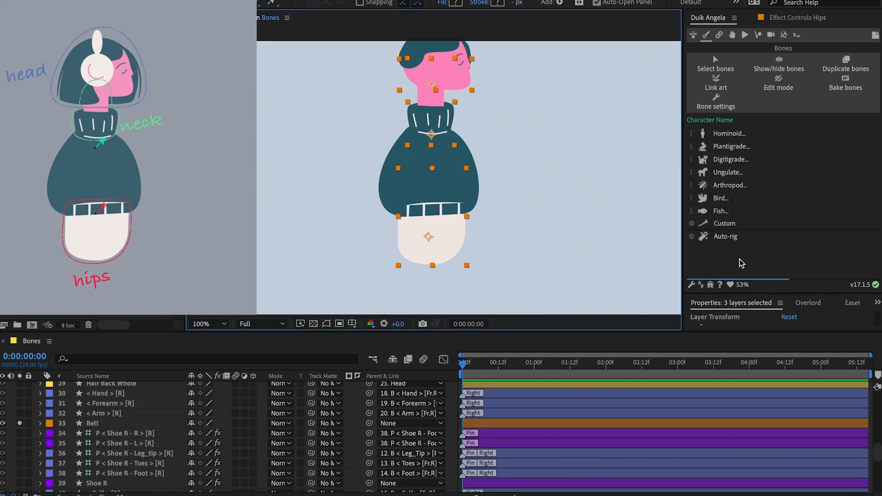
{"action": "left_click", "coordinate": [730, 224]}
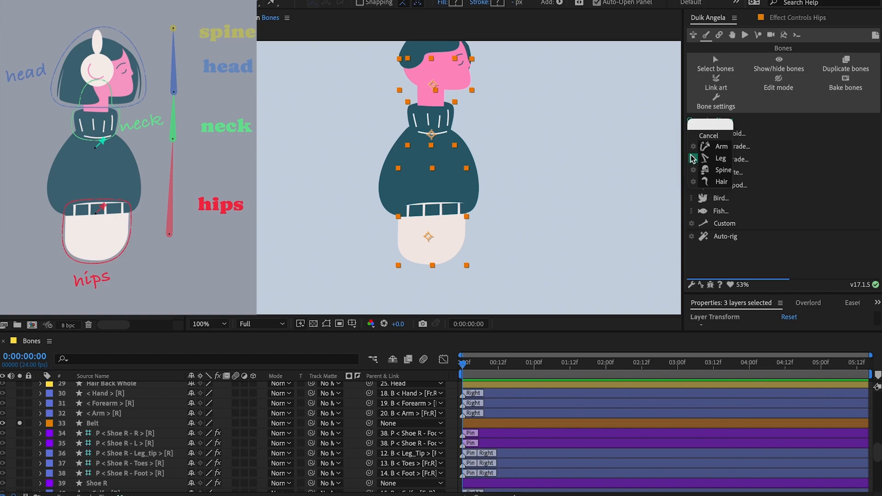
{"action": "left_click", "coordinate": [692, 170]}
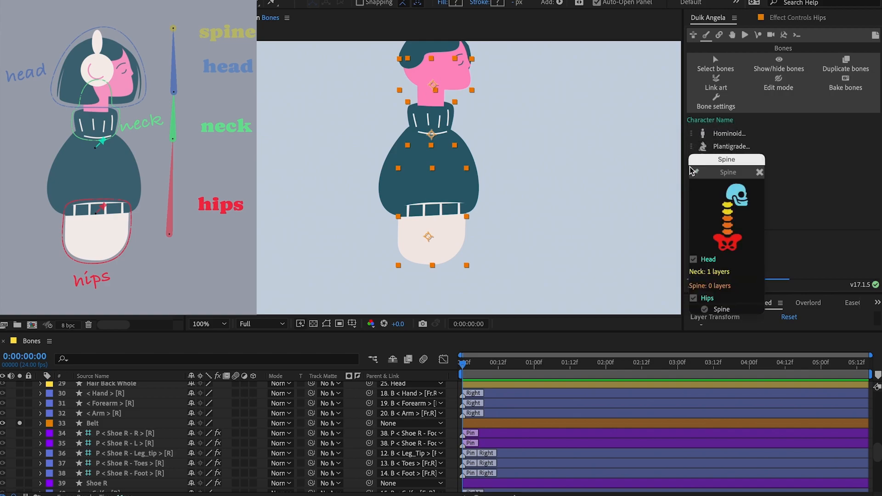
{"action": "left_click", "coordinate": [720, 310]}
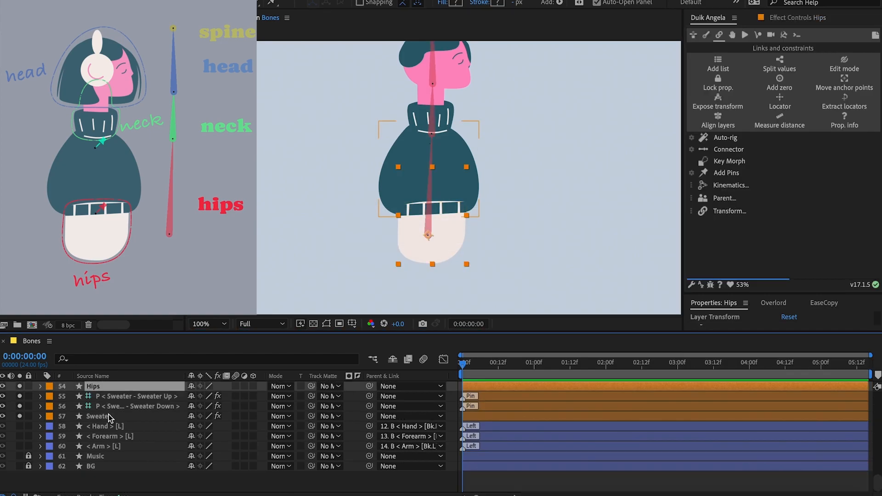
Parent the Hips artwork, the Belt and the Sweater Down pin to the Hips bone.
{"action": "scroll", "coordinate": [108, 415], "scroll_direction": "up", "scroll_amount": 10}
{"action": "left_click", "coordinate": [105, 433], "text": "super"}
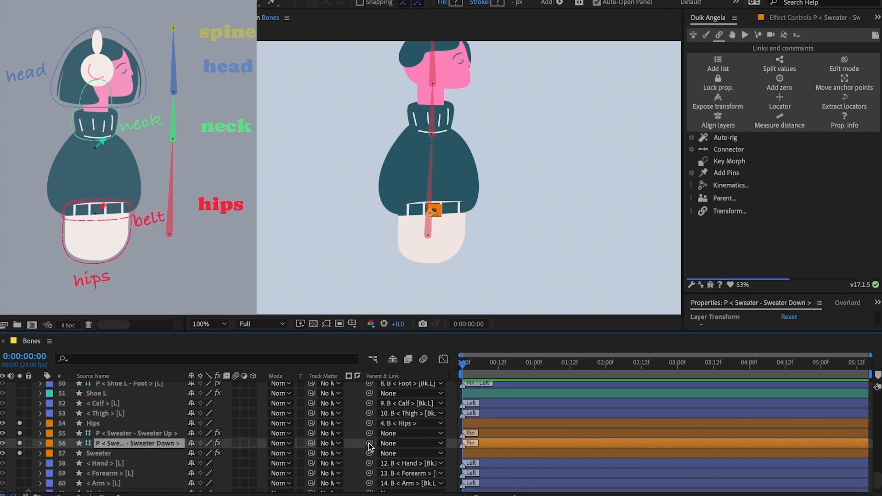
{"action": "left_click_drag", "start_coordinate": [369, 445], "coordinate": [147, 415]}
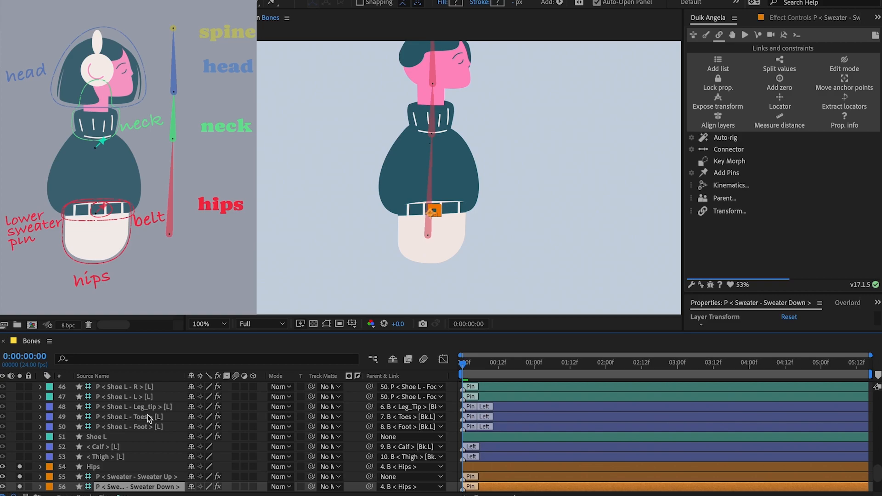
Parent the Neck artwork and the Sweater Up pin to the Neck bone, and the Head artwork to the Head bone.
{"action": "scroll", "coordinate": [124, 460], "scroll_direction": "up", "scroll_amount": 10}
{"action": "left_click", "coordinate": [122, 468]}
{"action": "left_click_drag", "start_coordinate": [369, 467], "coordinate": [138, 406]}
{"action": "left_click", "coordinate": [131, 480]}
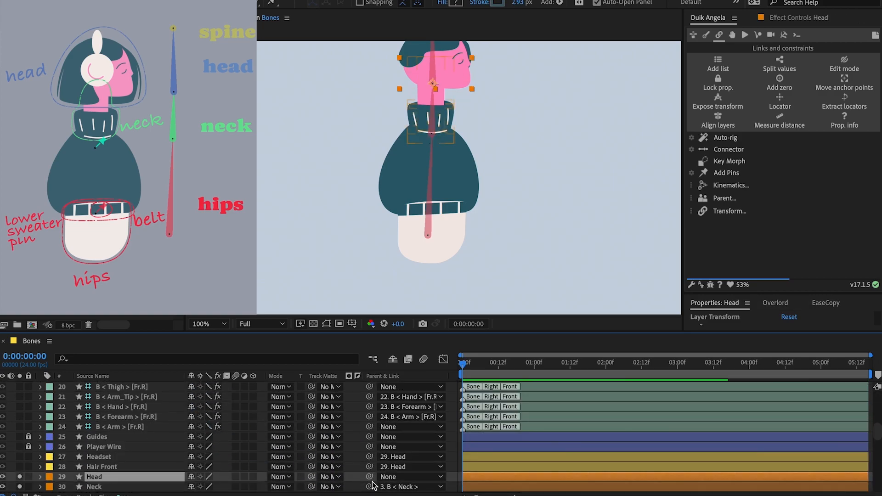
{"action": "left_click_drag", "start_coordinate": [370, 478], "coordinate": [183, 396]}
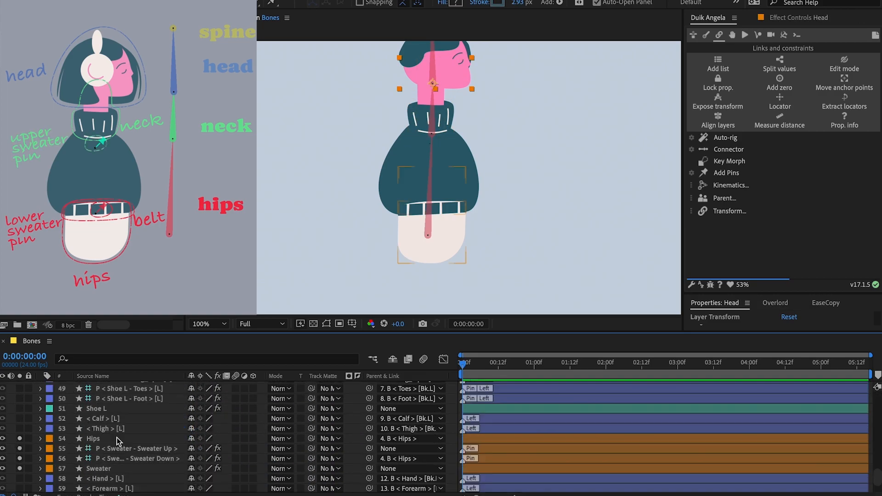
{"action": "left_click_drag", "start_coordinate": [369, 487], "coordinate": [170, 401]}
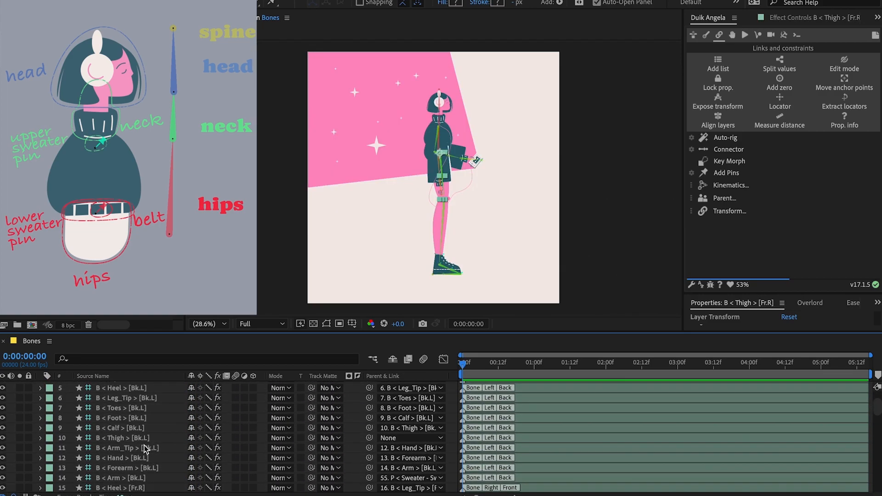
Parent the left and right Thigh bones to the Hips bone.
{"action": "left_click", "coordinate": [121, 438]}
{"action": "left_click_drag", "start_coordinate": [369, 437], "coordinate": [154, 396]}
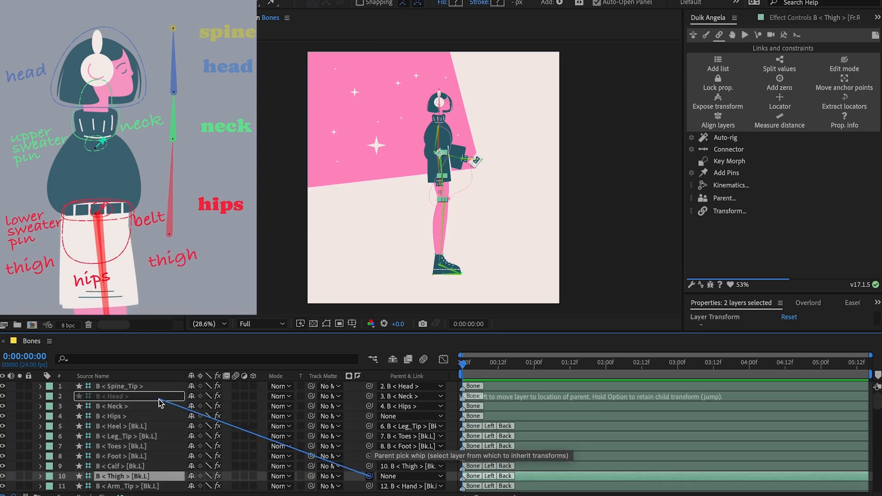
{"action": "left_click_drag", "start_coordinate": [162, 404], "coordinate": [165, 407]}
Parent the left and right Arm bones to the Sweater Up pin.
{"action": "left_click", "coordinate": [123, 459]}
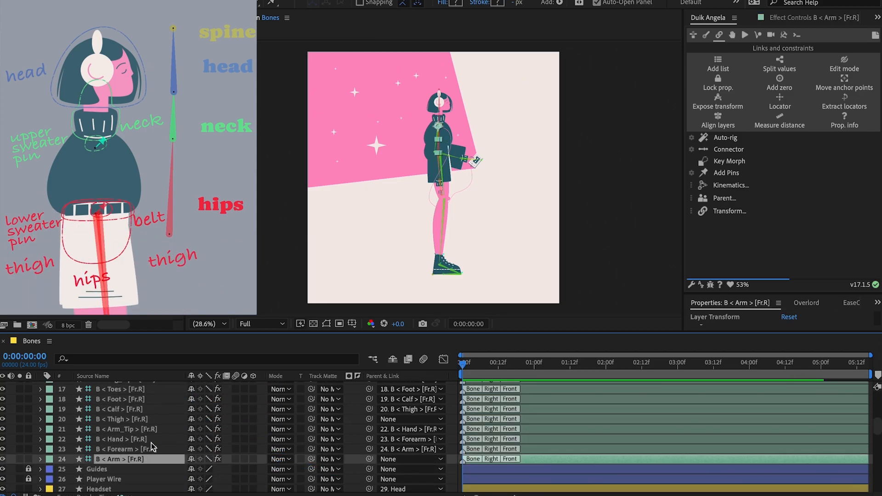
{"action": "scroll", "coordinate": [147, 441], "scroll_direction": "up", "scroll_amount": 5}
{"action": "left_click", "coordinate": [121, 461], "text": "super"}
{"action": "left_click_drag", "start_coordinate": [369, 462], "coordinate": [204, 478]}
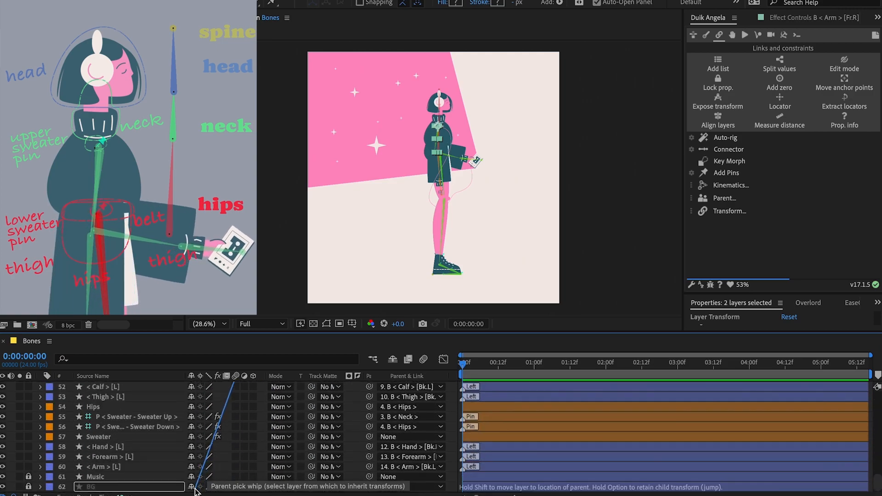
{"action": "left_click_drag", "start_coordinate": [198, 441], "coordinate": [179, 420]}
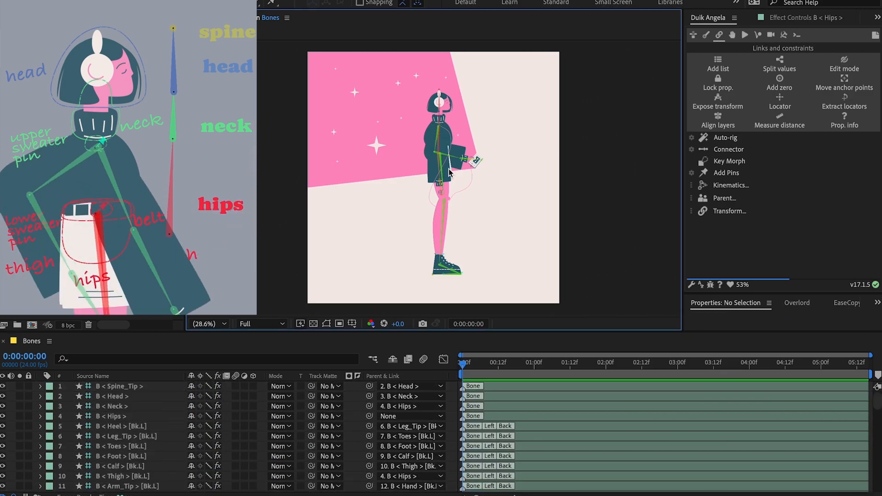
Test the bone hierarchy by shifting the Hips bone sideways, and undo the move.
{"action": "left_click", "coordinate": [437, 133]}
{"action": "left_click", "coordinate": [444, 199]}
{"action": "left_click", "coordinate": [429, 200]}
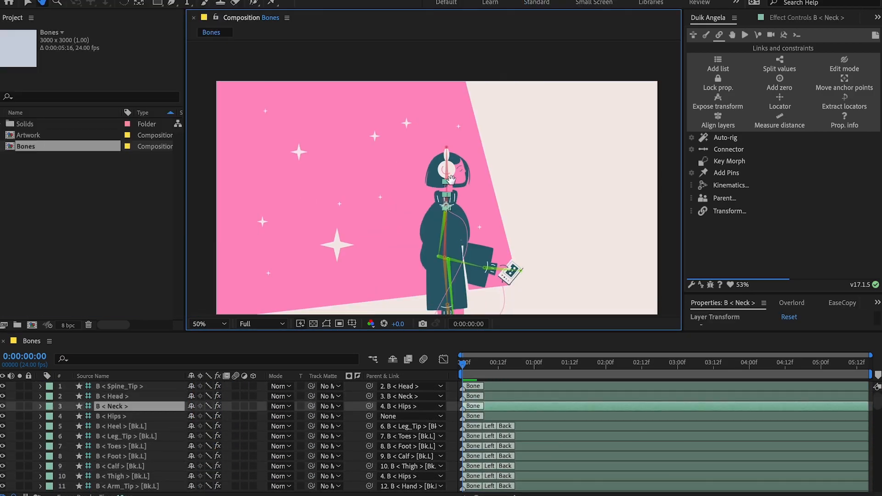
{"action": "left_click", "coordinate": [148, 416]}
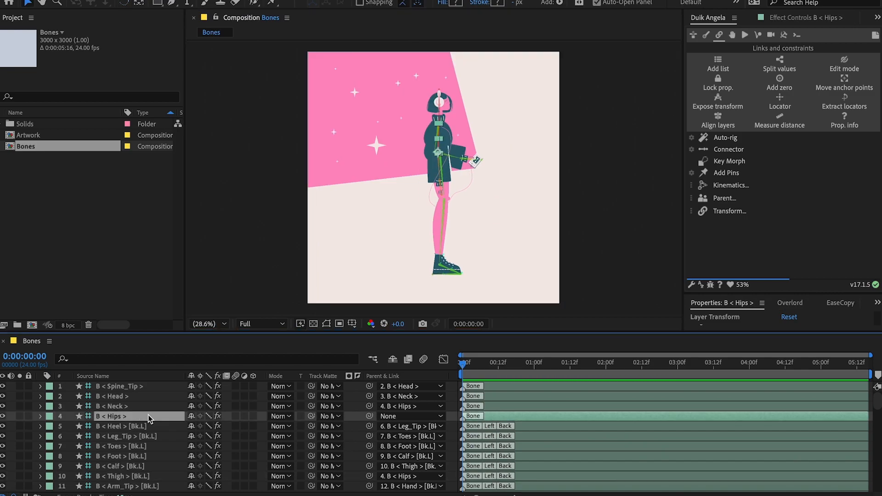
{"action": "key", "text": "shift+Right"}
{"action": "key", "text": "shift+Right"}
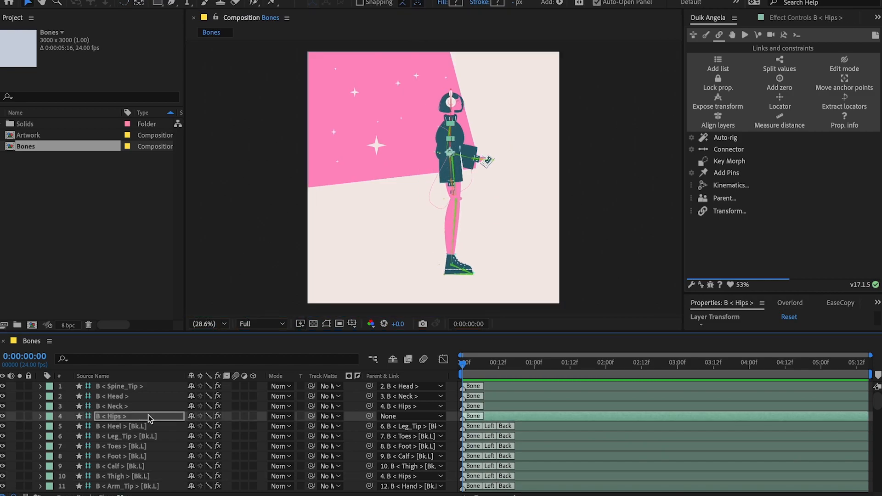
{"action": "key", "text": "shift+Left"}
{"action": "key", "text": "ctrl+z"}
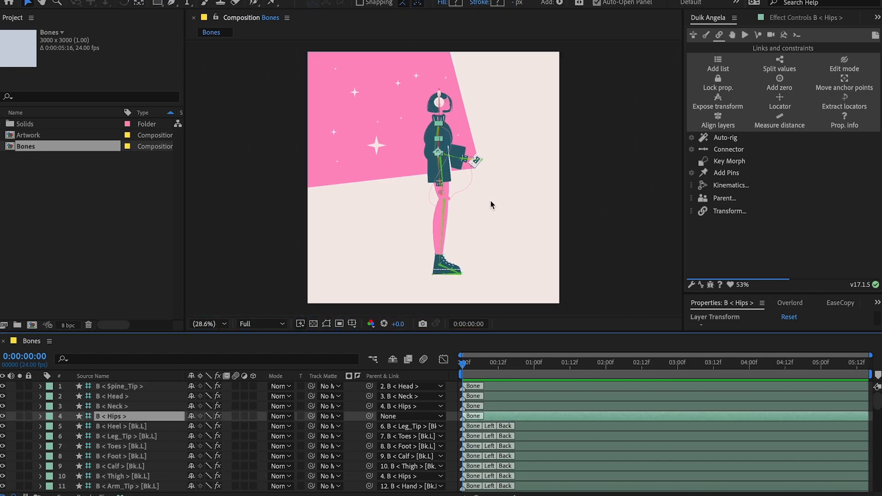
Duplicate the Bones composition, rename the copy Rig and open it.
{"action": "left_click", "coordinate": [59, 147]}
{"action": "key", "text": "ctrl+d"}
{"action": "left_click", "coordinate": [101, 202]}
{"action": "key", "text": "ctrl+z"}
{"action": "left_click", "coordinate": [39, 158]}
{"action": "key", "text": "Return"}
{"action": "type", "text": "Rig"}
{"action": "key", "text": "Return"}
{"action": "double_click", "coordinate": [12, 158]}
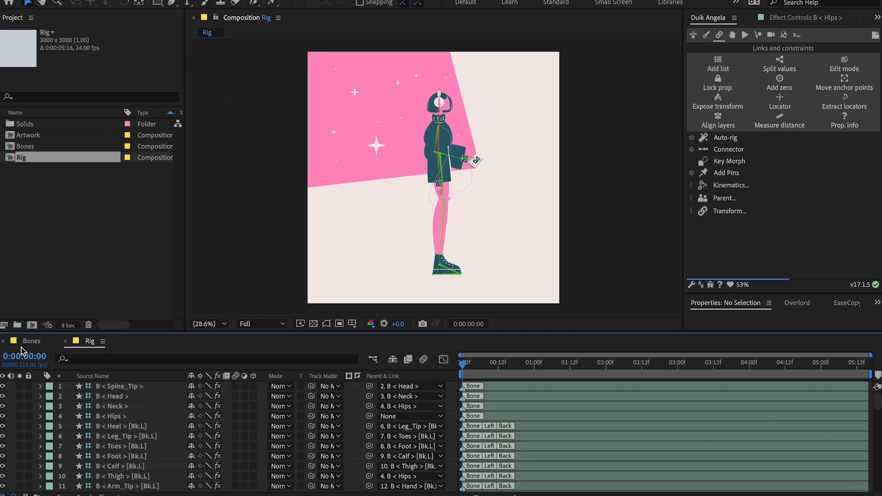
Select all the bone layers from Spine_Tip to the right Arm, save the project and run Duik Auto-rig on them.
{"action": "scroll", "coordinate": [130, 435], "scroll_direction": "down", "scroll_amount": 10}
{"action": "left_click", "coordinate": [127, 450]}
{"action": "scroll", "coordinate": [127, 450], "scroll_direction": "up", "scroll_amount": 10}
{"action": "left_click", "coordinate": [133, 387], "text": "shift"}
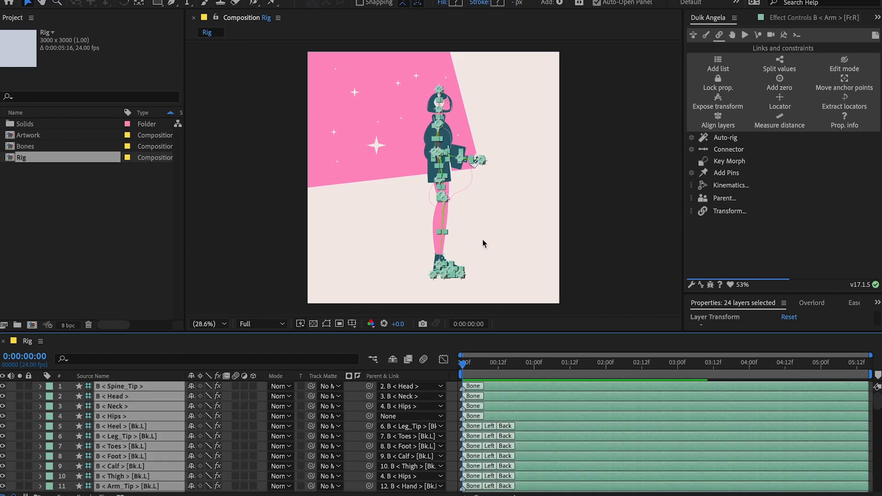
{"action": "key", "text": "ctrl+s"}
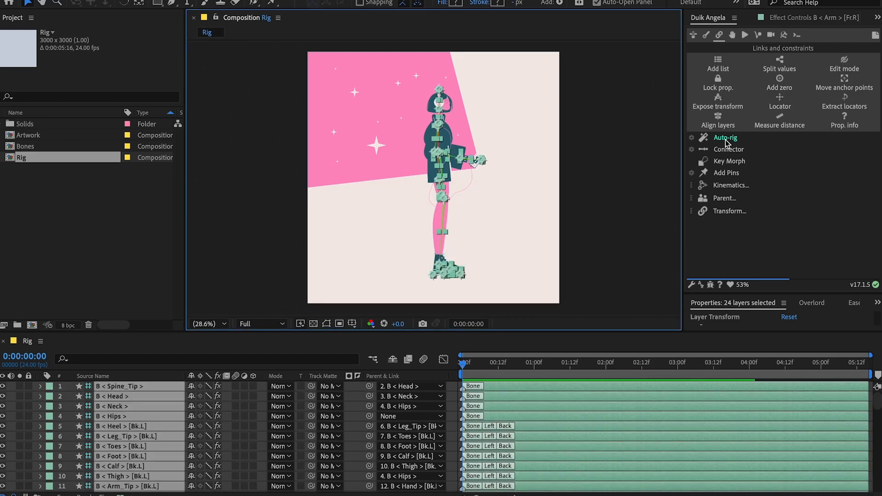
{"action": "left_click", "coordinate": [724, 137]}
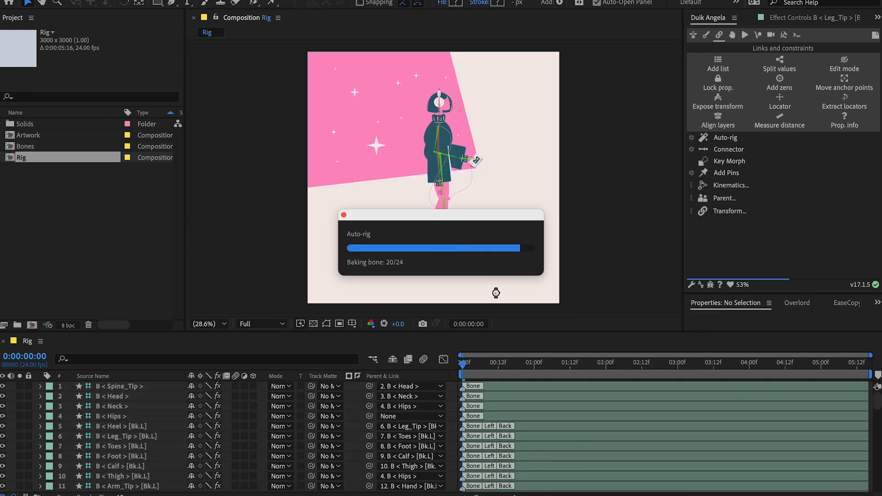
Test the generated arm and leg controllers by moving them in the composition.
{"action": "left_click", "coordinate": [462, 172]}
{"action": "key", "text": "ctrl+z"}
{"action": "left_click_drag", "start_coordinate": [460, 157], "coordinate": [467, 143]}
{"action": "left_click", "coordinate": [484, 234]}
{"action": "left_click", "coordinate": [440, 263]}
Select all bone layers by their label group, then hide them, mark them shy and lock them.
{"action": "left_click", "coordinate": [49, 436]}
{"action": "left_click", "coordinate": [87, 235]}
{"action": "left_click", "coordinate": [3, 437]}
{"action": "left_click", "coordinate": [192, 437]}
{"action": "left_click", "coordinate": [29, 436]}
Set the lock switches of the remaining helper layers and hide the shy layers in the timeline.
{"action": "scroll", "coordinate": [29, 419], "scroll_direction": "down", "scroll_amount": 15}
{"action": "left_click", "coordinate": [60, 453]}
{"action": "left_click", "coordinate": [29, 443]}
{"action": "scroll", "coordinate": [29, 441], "scroll_direction": "up", "scroll_amount": 2}
{"action": "left_click", "coordinate": [60, 407]}
{"action": "left_click", "coordinate": [59, 427], "text": "shift"}
{"action": "left_click", "coordinate": [29, 407]}
{"action": "left_click", "coordinate": [392, 359]}
{"action": "left_click", "coordinate": [61, 438]}
{"action": "left_click", "coordinate": [61, 449], "text": "shift"}
{"action": "left_click", "coordinate": [392, 359]}
{"action": "scroll", "coordinate": [171, 441], "scroll_direction": "down", "scroll_amount": 10}
{"action": "left_click", "coordinate": [28, 438]}
{"action": "left_click", "coordinate": [393, 360]}
Select all eight controllers, reveal their Position and zero them with Duik's Add zero.
{"action": "scroll", "coordinate": [175, 434], "scroll_direction": "up", "scroll_amount": 2}
{"action": "left_click", "coordinate": [119, 456]}
{"action": "left_click", "coordinate": [115, 386], "text": "shift"}
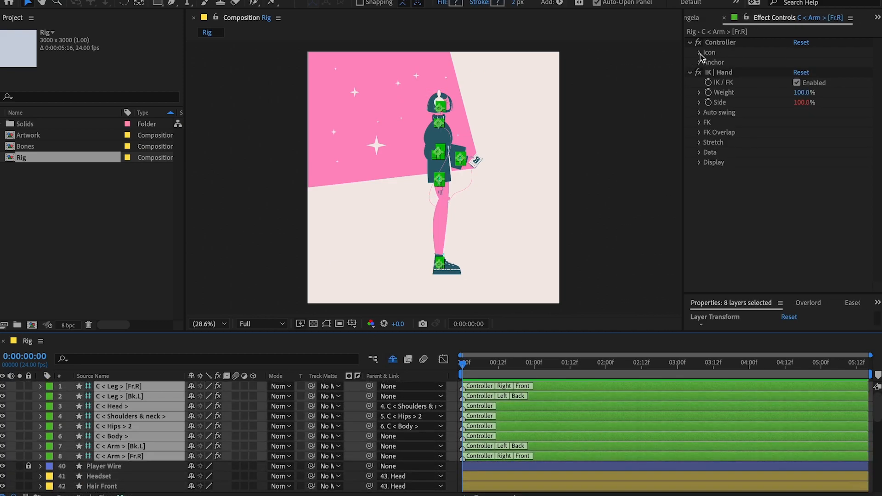
{"action": "key", "text": "p"}
{"action": "scroll", "coordinate": [92, 472], "scroll_direction": "down", "scroll_amount": 3}
{"action": "left_click_drag", "start_coordinate": [150, 332], "coordinate": [151, 290]}
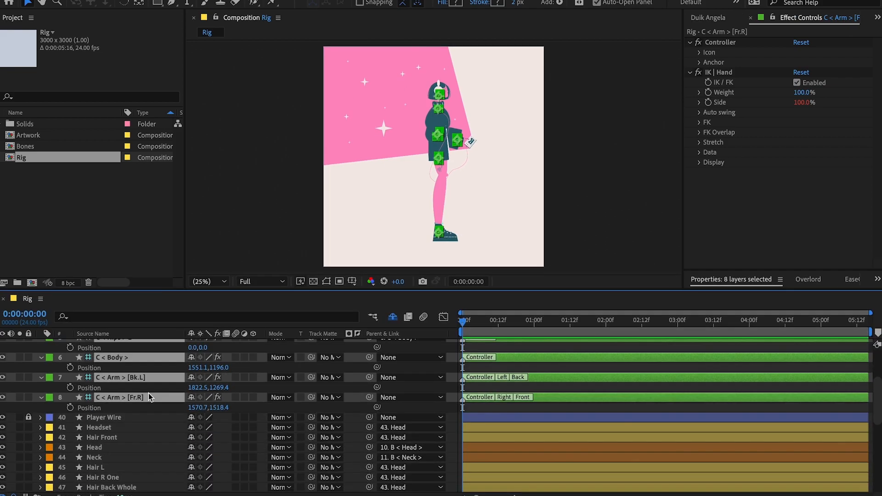
{"action": "scroll", "coordinate": [151, 396], "scroll_direction": "up", "scroll_amount": 5}
{"action": "left_click", "coordinate": [708, 18]}
{"action": "left_click", "coordinate": [784, 84]}
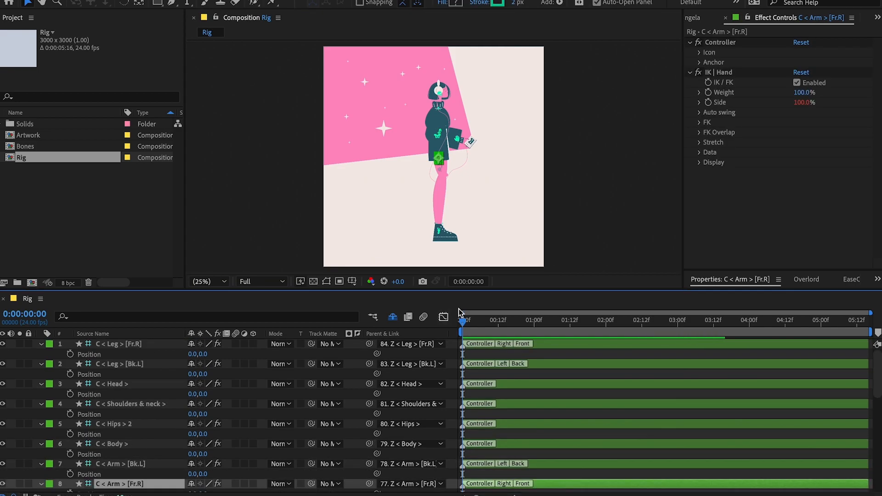
Pose both arms by moving their controllers, placing the left one at 192, -488, and rotate the right hand controller.
{"action": "scroll", "coordinate": [261, 393], "scroll_direction": "down", "scroll_amount": 1}
{"action": "scroll", "coordinate": [260, 394], "scroll_direction": "up", "scroll_amount": 4}
{"action": "left_click_drag", "start_coordinate": [480, 134], "coordinate": [476, 92]}
{"action": "key", "text": "w"}
{"action": "left_click", "coordinate": [405, 132]}
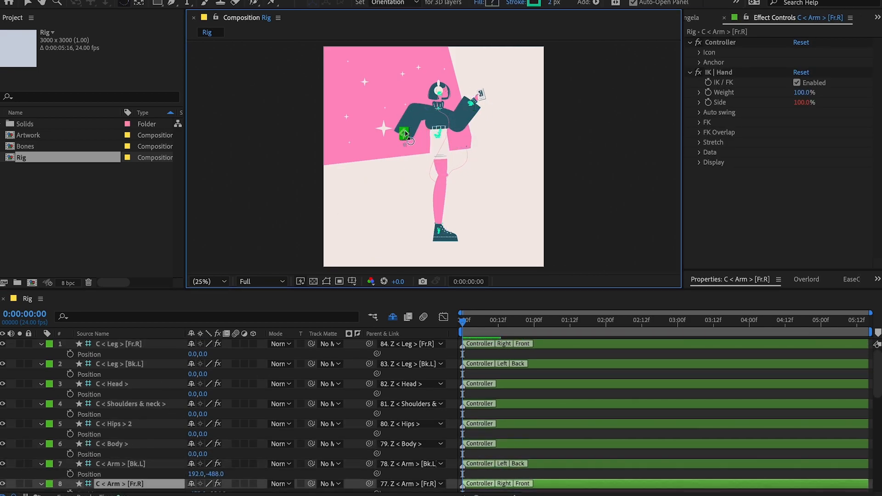
Pose the legs in a wide stride, with the right leg controller at 728, -536 and the left at -776, -816.
{"action": "key", "text": "v"}
{"action": "left_click_drag", "start_coordinate": [439, 231], "coordinate": [414, 210]}
{"action": "key", "text": "w"}
{"action": "scroll", "coordinate": [390, 204], "scroll_direction": "up", "scroll_amount": 3}
{"action": "left_click_drag", "start_coordinate": [590, 76], "coordinate": [404, 303]}
{"action": "left_click_drag", "start_coordinate": [382, 216], "coordinate": [379, 210]}
{"action": "left_click_drag", "start_coordinate": [335, 68], "coordinate": [332, 73]}
{"action": "key", "text": "v"}
{"action": "left_click_drag", "start_coordinate": [242, 222], "coordinate": [230, 242]}
{"action": "key", "text": "shift+slash"}
{"action": "left_click_drag", "start_coordinate": [477, 188], "coordinate": [492, 192]}
{"action": "left_click_drag", "start_coordinate": [398, 204], "coordinate": [375, 183]}
Rotate the upper body controllers to finish the test pose.
{"action": "scroll", "coordinate": [382, 172], "scroll_direction": "up", "scroll_amount": 5}
{"action": "key", "text": "w"}
{"action": "key", "text": "shift+slash"}
{"action": "left_click", "coordinate": [501, 205]}
{"action": "scroll", "coordinate": [434, 94], "scroll_direction": "up", "scroll_amount": 2}
{"action": "left_click_drag", "start_coordinate": [420, 105], "coordinate": [417, 101]}
{"action": "key", "text": "shift+slash"}
Reset the Position of all eight controllers to 0, 0.
{"action": "left_click", "coordinate": [144, 484]}
{"action": "left_click", "coordinate": [152, 344], "text": "shift"}
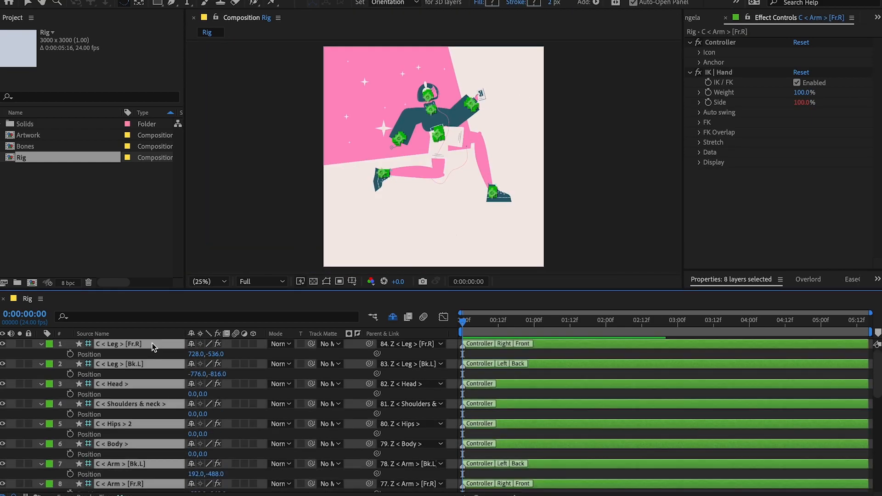
{"action": "left_click", "coordinate": [195, 354]}
{"action": "type", "text": "0"}
{"action": "key", "text": "Tab"}
Reset the Rotation of all eight controllers to 0 and collapse the layer properties.
{"action": "type", "text": "0"}
{"action": "key", "text": "Return"}
{"action": "key", "text": "r"}
{"action": "left_click", "coordinate": [202, 367]}
{"action": "type", "text": "0"}
{"action": "key", "text": "Return"}
{"action": "left_click", "coordinate": [628, 223]}
{"action": "key", "text": "v"}
{"action": "key", "text": "u"}
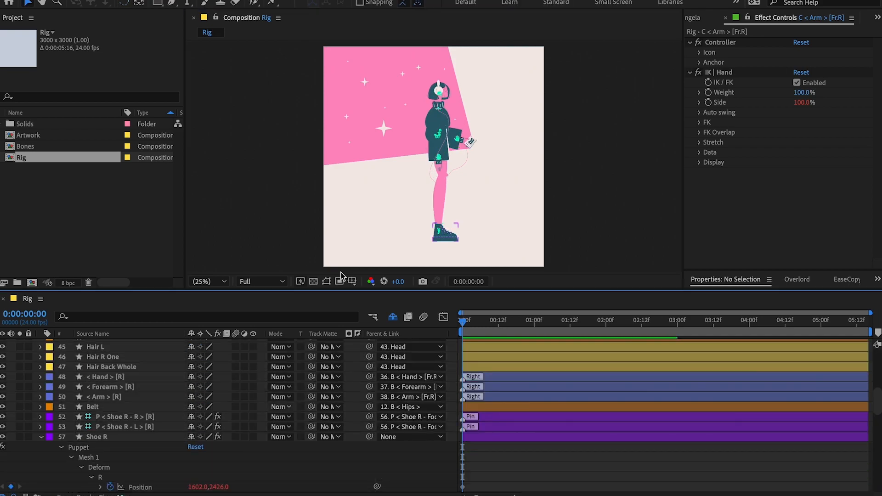
{"action": "key", "text": "u"}
Duplicate the Rig composition, rename the copy Autowalk and open it.
{"action": "left_click", "coordinate": [56, 162]}
{"action": "key", "text": "ctrl+d"}
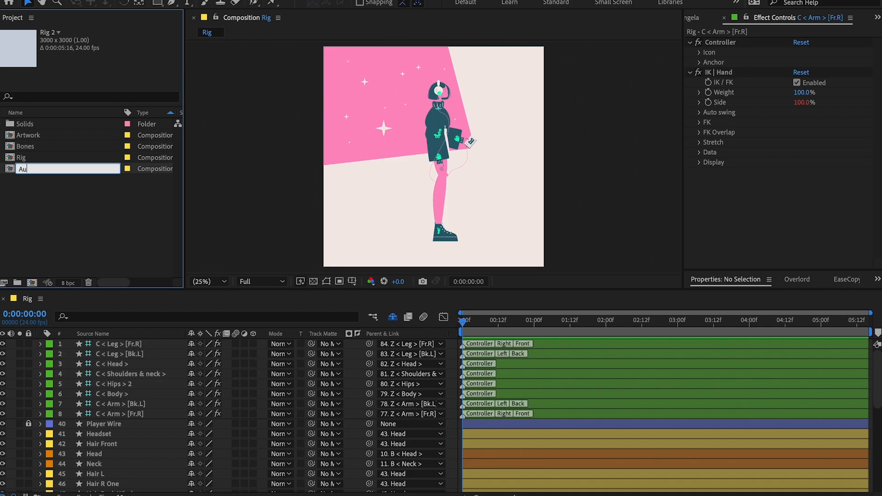
{"action": "key", "text": "Return"}
{"action": "double_click", "coordinate": [9, 147]}
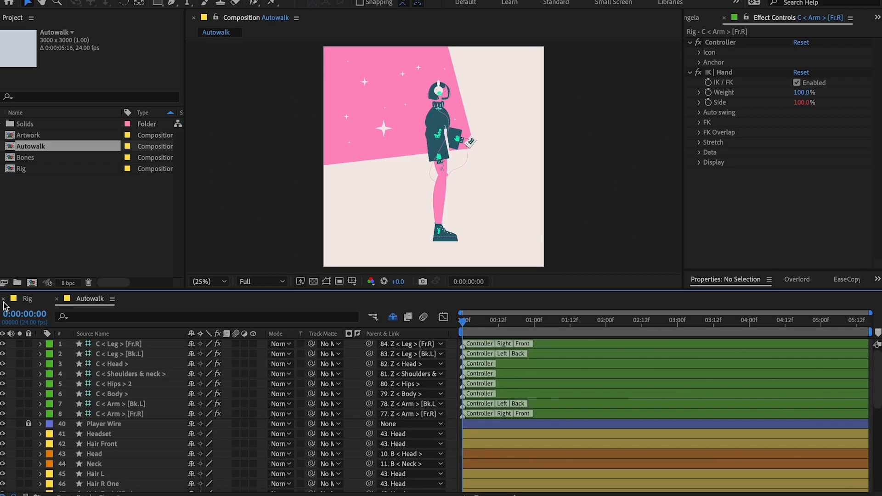
Close the Rig timeline, apply Duik's Walk-Run Cycle automation to all eight controllers in Autowalk, and preview the walk.
{"action": "left_click", "coordinate": [3, 299]}
{"action": "left_click", "coordinate": [144, 415]}
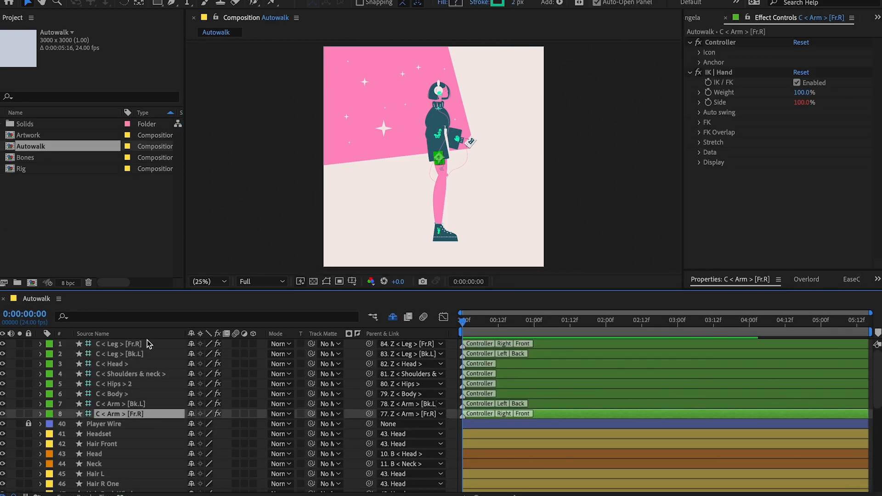
{"action": "left_click", "coordinate": [147, 342], "text": "shift"}
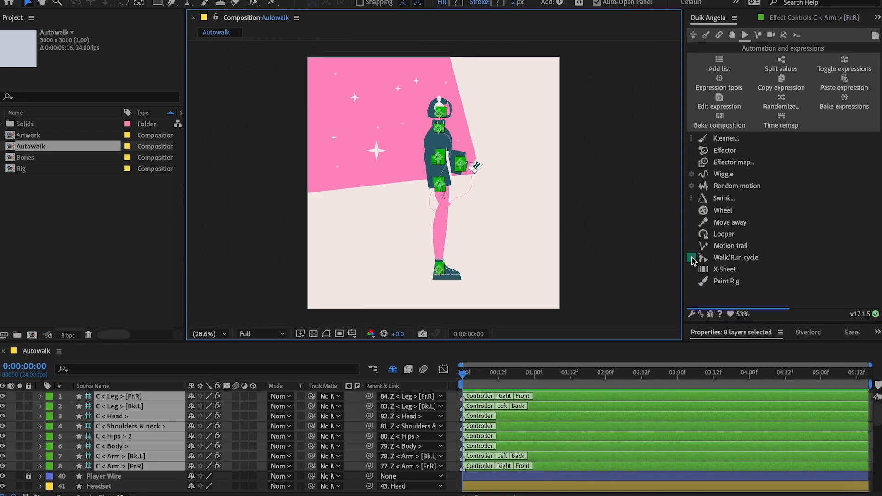
{"action": "left_click", "coordinate": [693, 261]}
{"action": "left_click", "coordinate": [787, 265]}
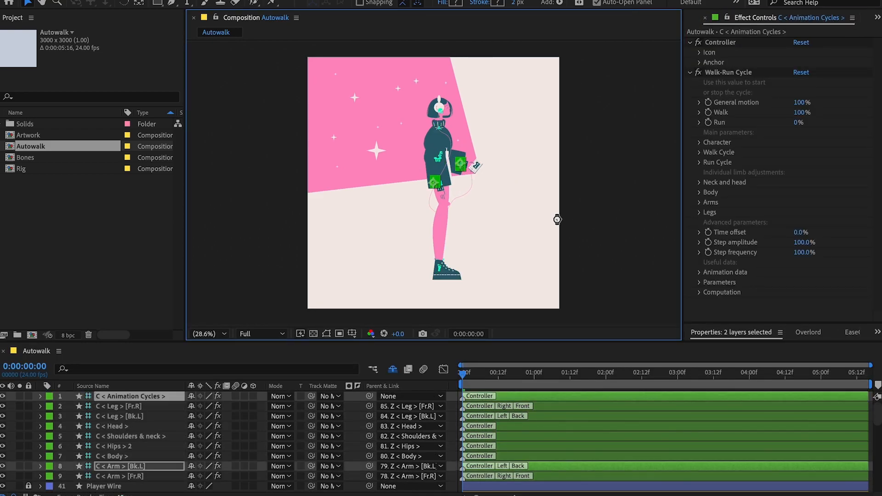
{"action": "left_click", "coordinate": [535, 241]}
{"action": "key", "text": "space"}
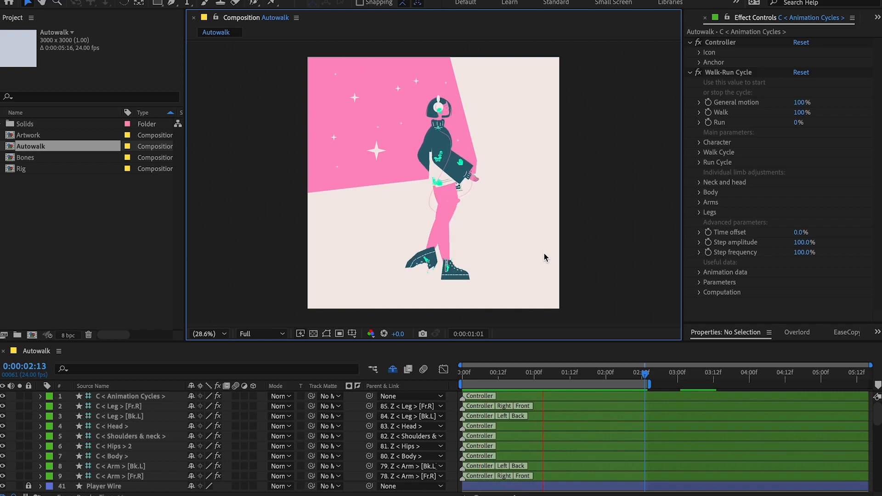
Set the Feet rotation of the Walk-Run Cycle's legs to 39% and preview the boots up close.
{"action": "scroll", "coordinate": [437, 272], "scroll_direction": "up", "scroll_amount": 4}
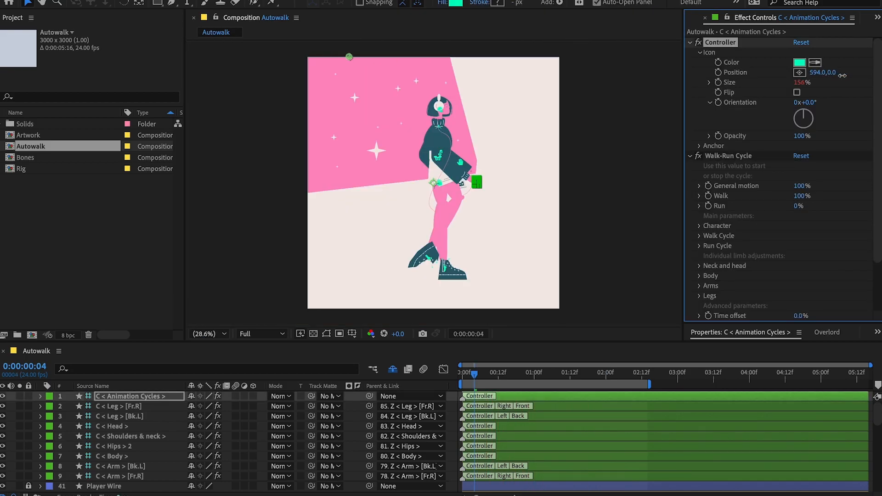
{"action": "left_click_drag", "start_coordinate": [826, 73], "coordinate": [849, 76]}
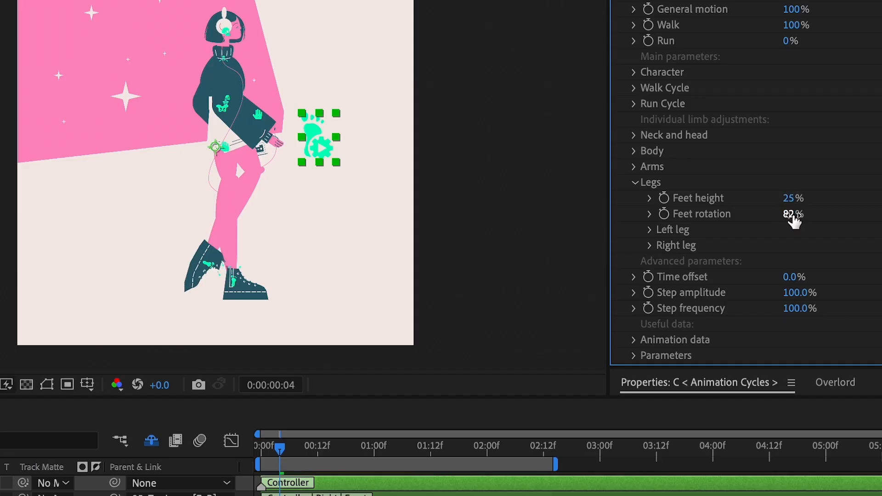
{"action": "scroll", "coordinate": [494, 275], "scroll_direction": "up", "scroll_amount": 5}
{"action": "scroll", "coordinate": [554, 252], "scroll_direction": "down", "scroll_amount": 5}
{"action": "left_click_drag", "start_coordinate": [792, 214], "coordinate": [787, 215]}
{"action": "key", "text": "space"}
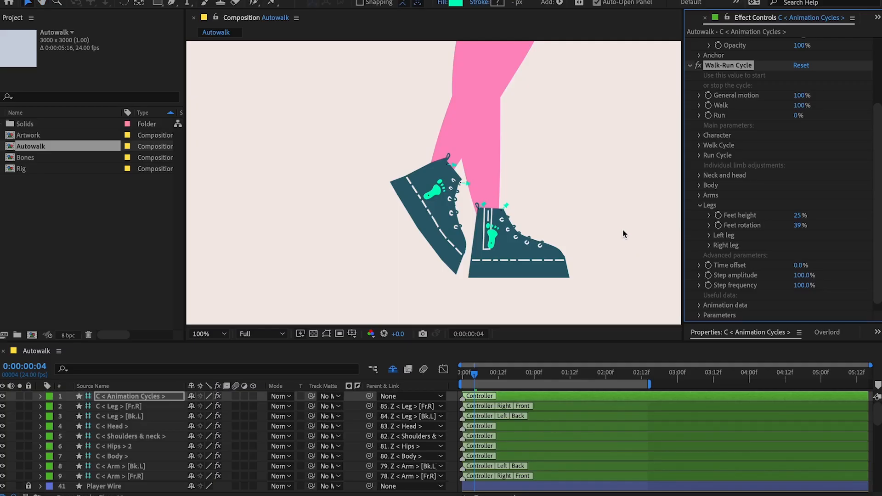
{"action": "key", "text": "space"}
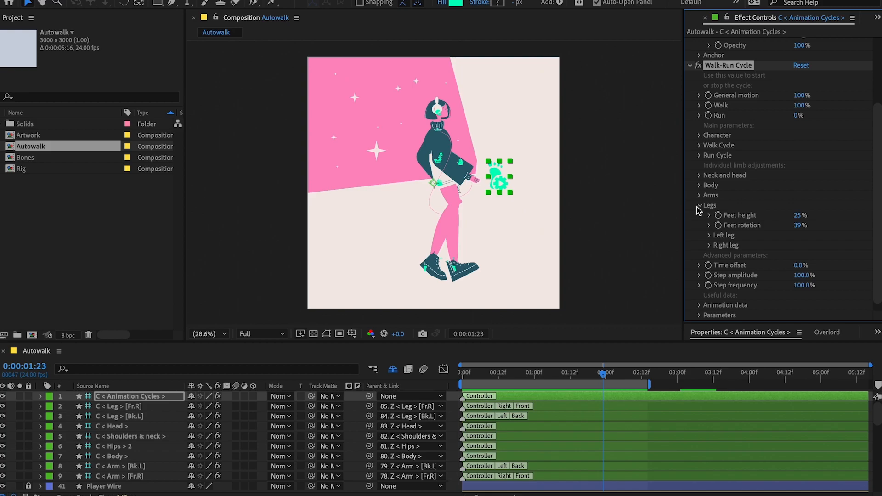
Change the Walk Cycle Type of the Animation Cycles controller to Dancing.
{"action": "left_click", "coordinate": [699, 205]}
{"action": "scroll", "coordinate": [698, 212], "scroll_direction": "up", "scroll_amount": 4}
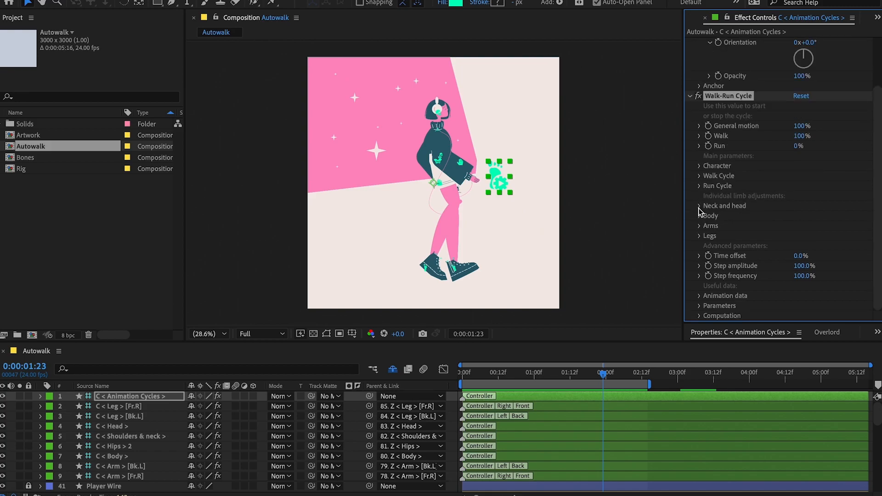
{"action": "left_click", "coordinate": [700, 226]}
{"action": "left_click", "coordinate": [698, 226]}
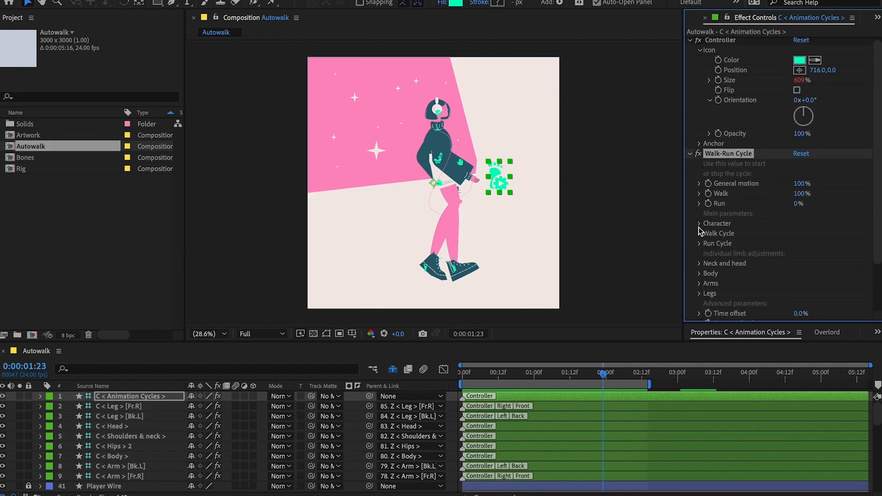
{"action": "left_click", "coordinate": [699, 237]}
{"action": "scroll", "coordinate": [716, 248], "scroll_direction": "down", "scroll_amount": 2}
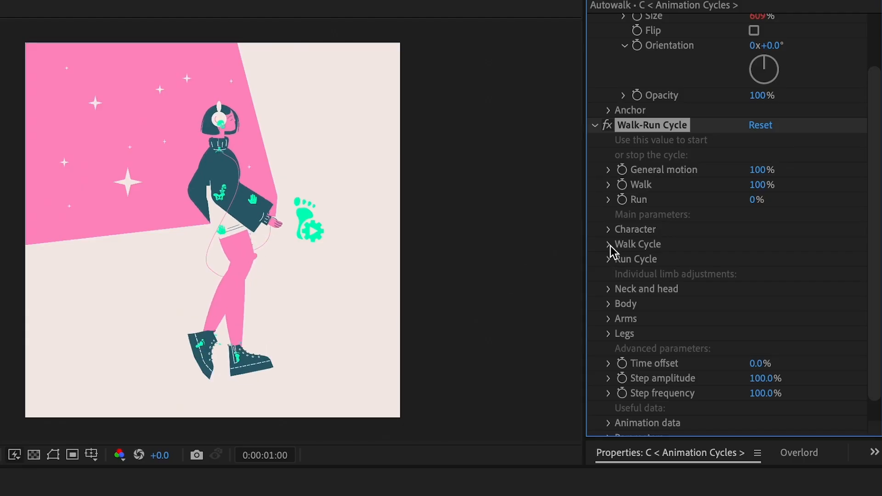
{"action": "left_click", "coordinate": [753, 290]}
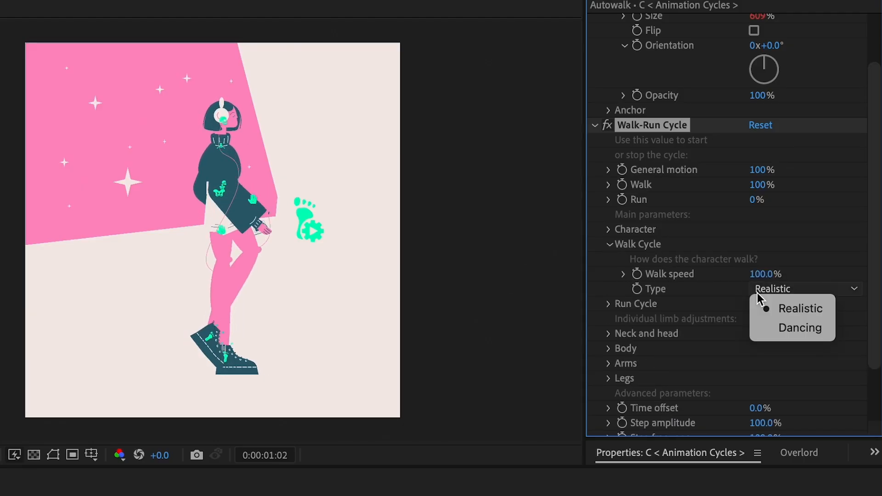
{"action": "left_click", "coordinate": [800, 328]}
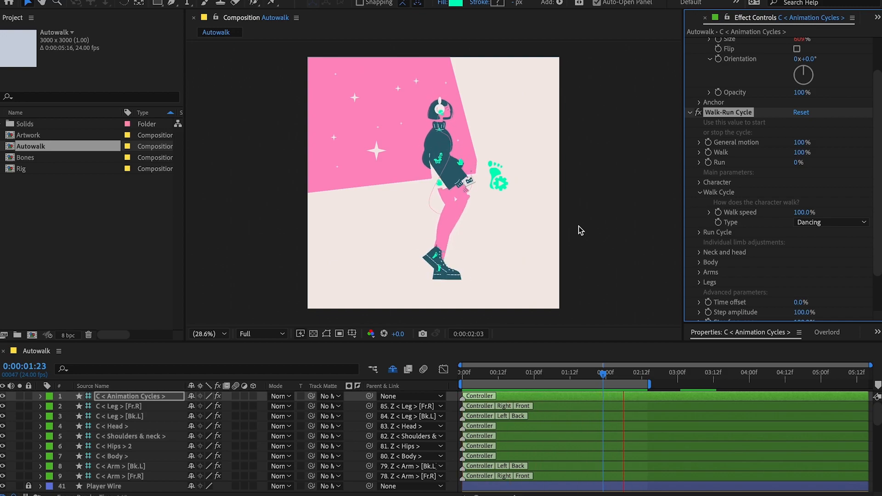
Try a slower Walk speed and a different General motion, restoring the Walk speed to 100% and undoing the General motion change.
{"action": "scroll", "coordinate": [524, 211], "scroll_direction": "up", "scroll_amount": 4}
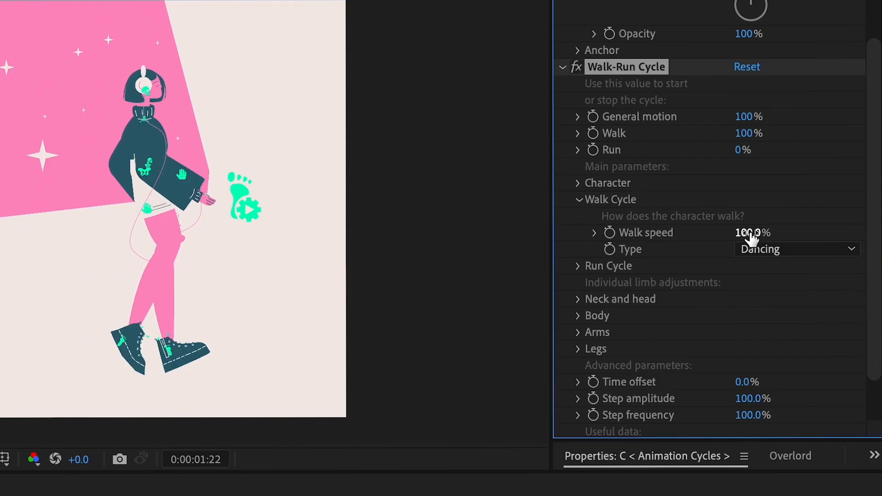
{"action": "left_click_drag", "start_coordinate": [751, 237], "coordinate": [772, 190]}
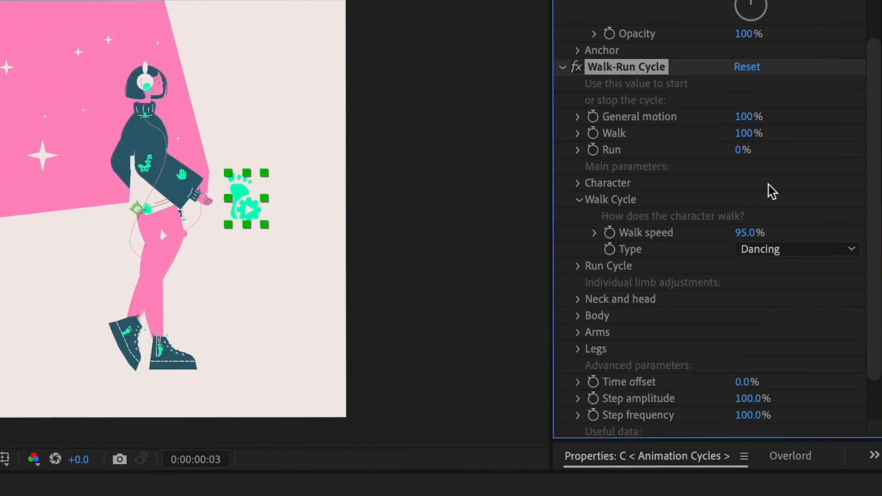
{"action": "mouse_move", "coordinate": [763, 232]}
{"action": "left_mouse_down"}
{"action": "mouse_move", "coordinate": [858, 225]}
{"action": "mouse_move", "coordinate": [646, 230]}
{"action": "mouse_move", "coordinate": [771, 232]}
{"action": "left_mouse_up"}
{"action": "left_click", "coordinate": [769, 232]}
{"action": "type", "text": "100"}
{"action": "key", "text": "Return"}
{"action": "left_click_drag", "start_coordinate": [744, 118], "coordinate": [685, 114]}
{"action": "key", "text": "ctrl+z"}
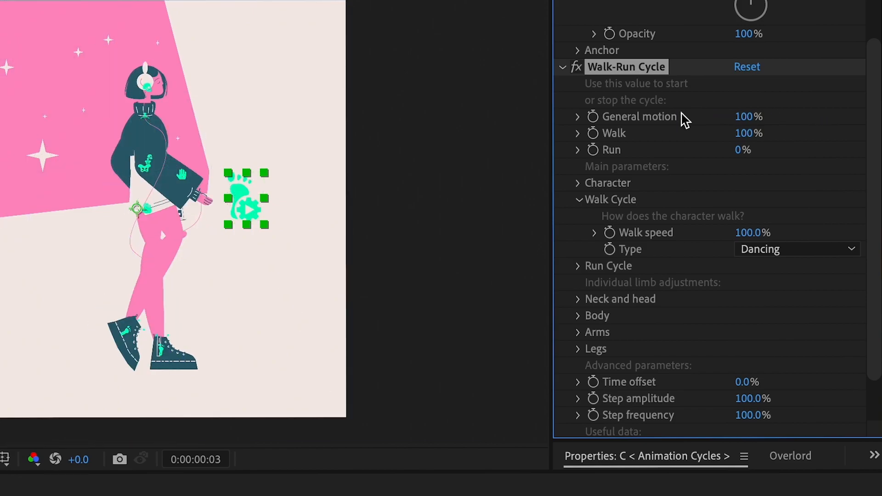
Set the Height in the Walk-Run Cycle's Character settings to 162% and preview the walk.
{"action": "left_click", "coordinate": [579, 201]}
{"action": "left_click", "coordinate": [578, 184]}
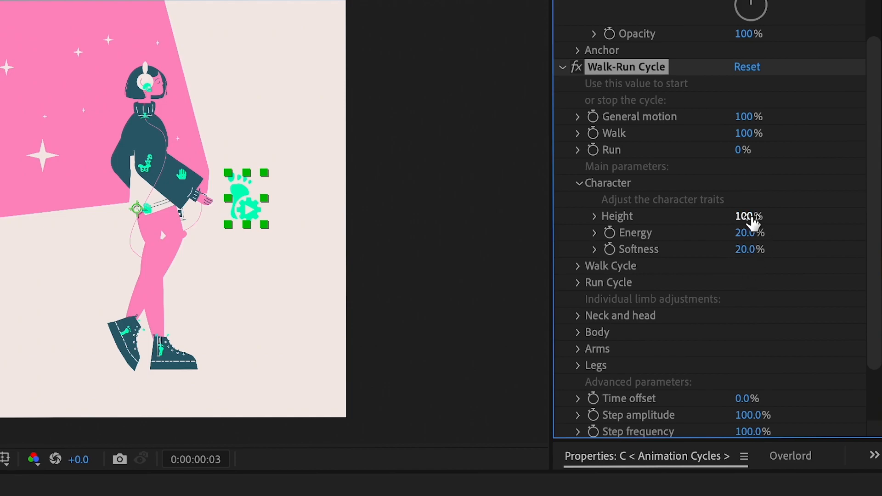
{"action": "left_click_drag", "start_coordinate": [758, 216], "coordinate": [820, 208]}
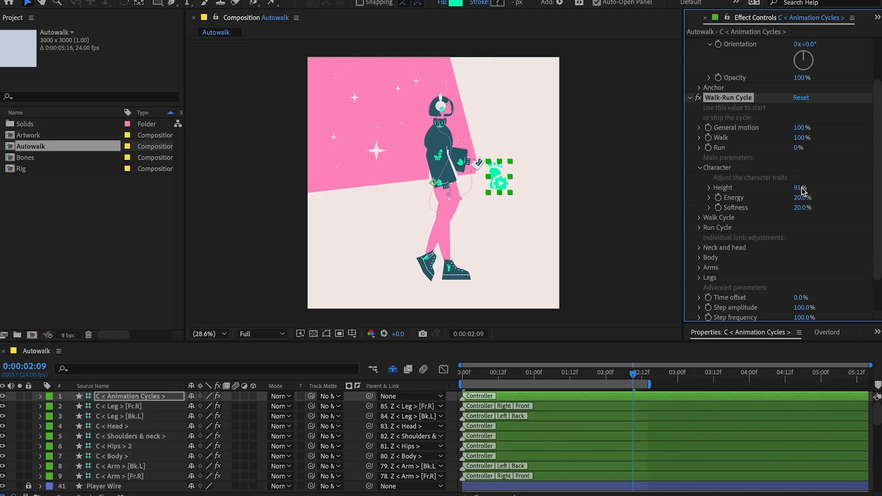
{"action": "left_click_drag", "start_coordinate": [802, 187], "coordinate": [809, 188]}
{"action": "key", "text": "space"}
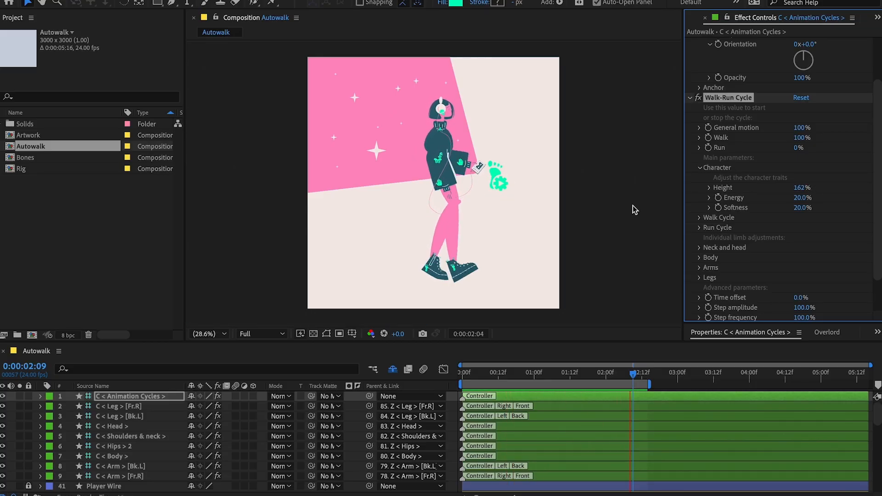
Shorten the work area to end at about 0:00:01:14 and play the loop.
{"action": "left_click", "coordinate": [463, 376]}
{"action": "left_click", "coordinate": [422, 333]}
{"action": "left_click_drag", "start_coordinate": [463, 375], "coordinate": [577, 390]}
{"action": "left_click", "coordinate": [439, 333]}
{"action": "key", "text": "space"}
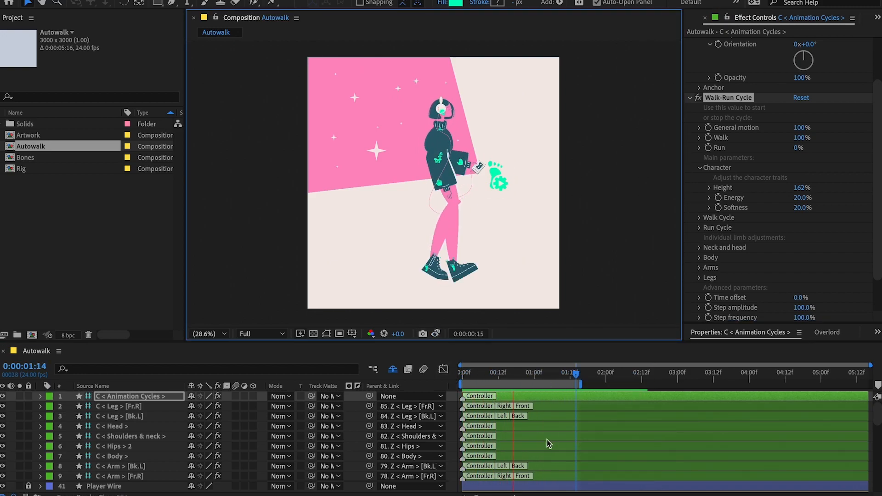
Set the Walk speed of the dancing walk cycle to 157% and preview the motion.
{"action": "left_click", "coordinate": [699, 167]}
{"action": "left_click", "coordinate": [698, 178]}
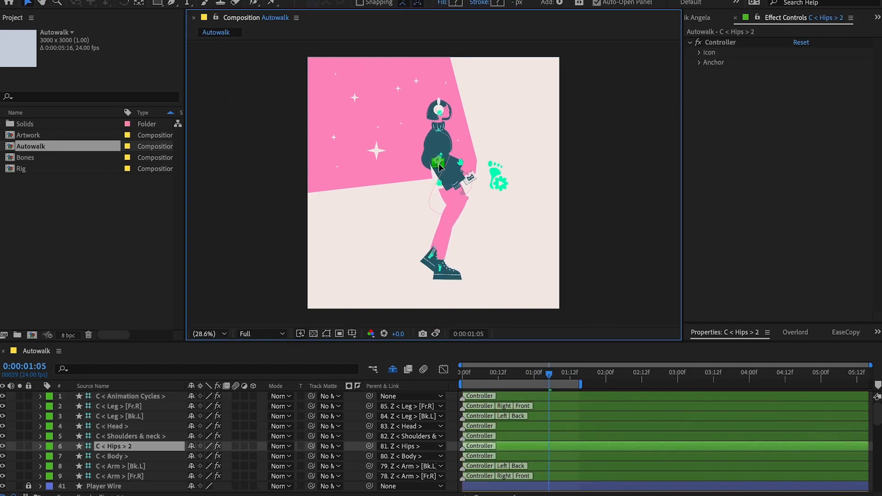
{"action": "key", "text": "space"}
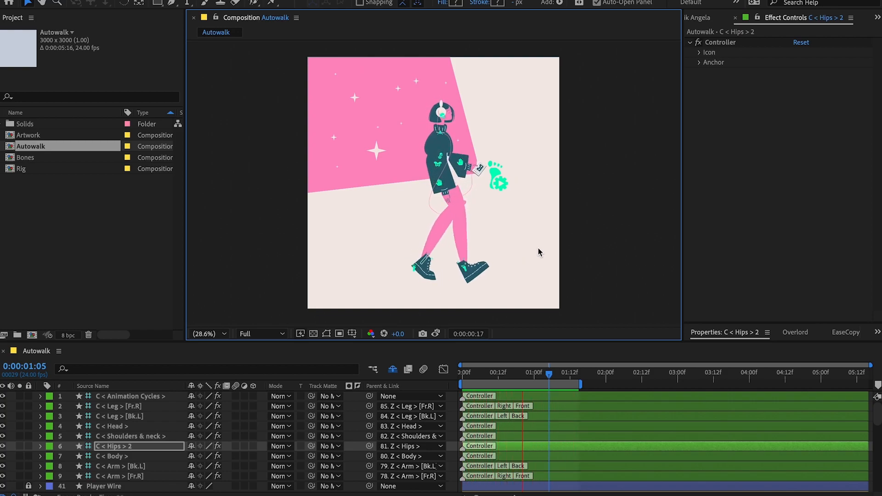
{"action": "key", "text": "space"}
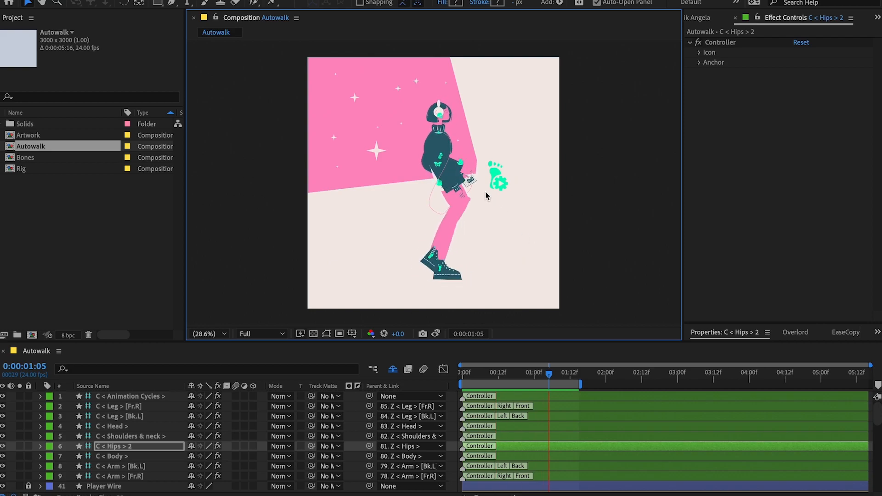
Try adjusting the General motion of the Animation Cycles controller at the first frame and undo the change.
{"action": "key", "text": "Home"}
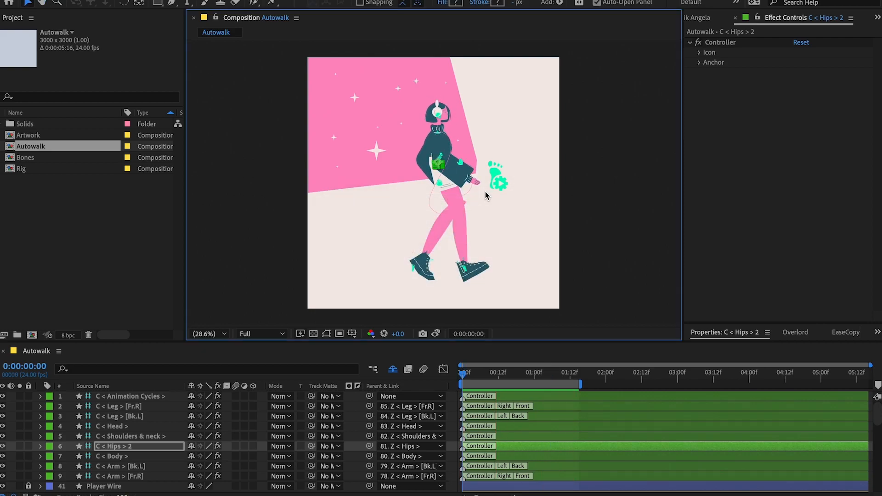
{"action": "left_click", "coordinate": [486, 191]}
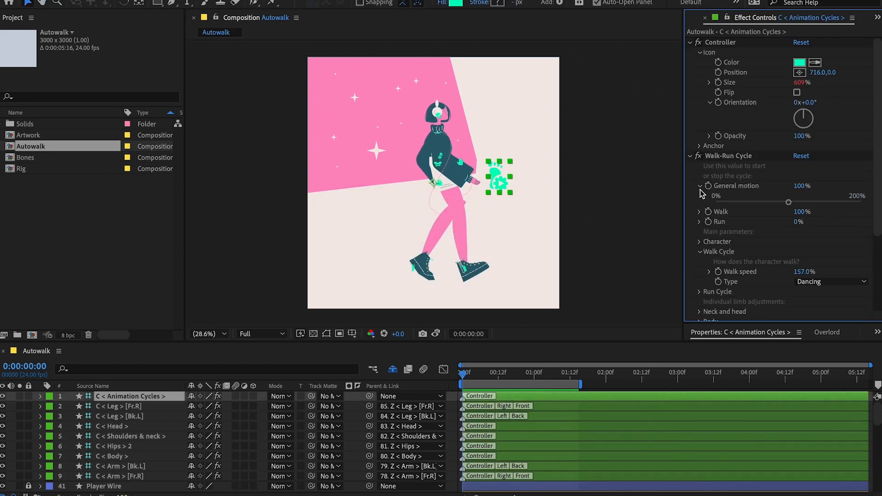
{"action": "scroll", "coordinate": [702, 193], "scroll_direction": "down", "scroll_amount": 1}
{"action": "left_click_drag", "start_coordinate": [788, 185], "coordinate": [786, 185]}
{"action": "key", "text": "ctrl+z"}
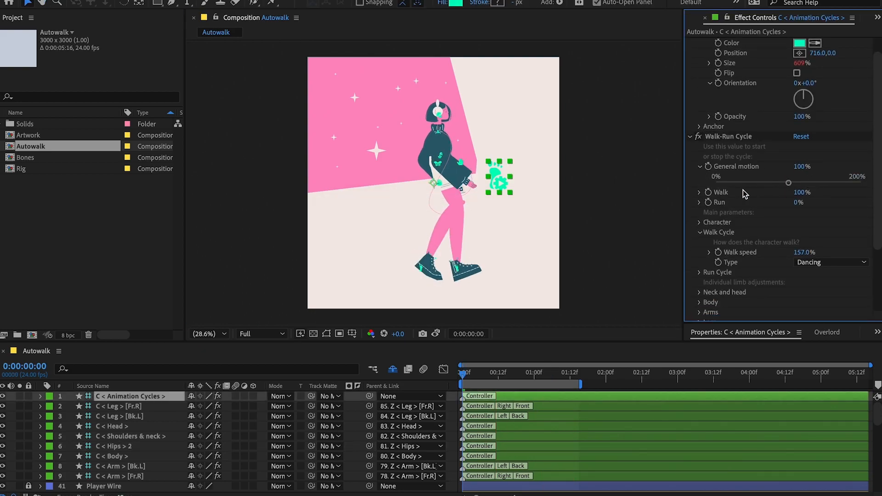
Examine the Walk, Run and Run Cycle settings of the Walk-Run Cycle effect and collapse them.
{"action": "left_click", "coordinate": [698, 193]}
{"action": "left_click", "coordinate": [698, 218]}
{"action": "scroll", "coordinate": [697, 217], "scroll_direction": "down", "scroll_amount": 3}
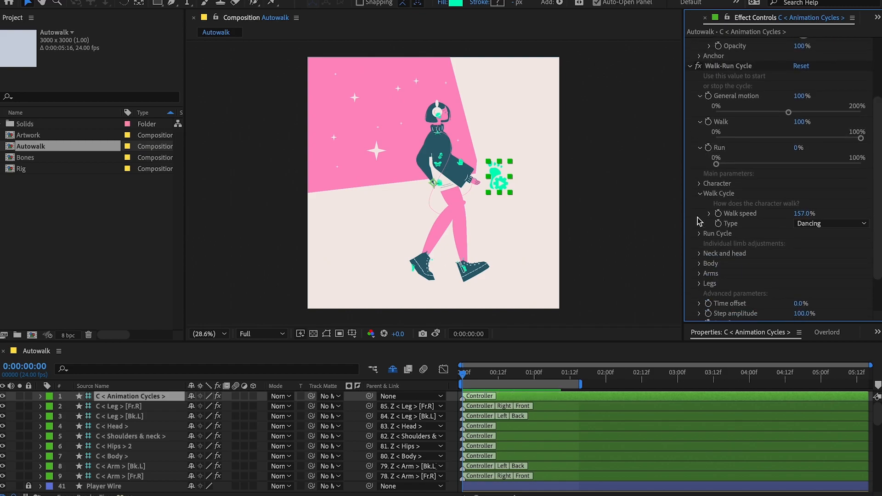
{"action": "scroll", "coordinate": [699, 212], "scroll_direction": "down", "scroll_amount": 3}
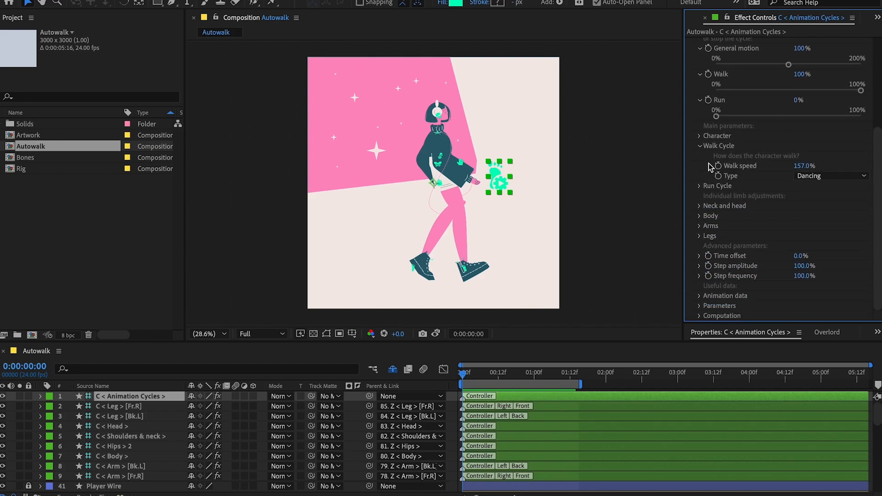
{"action": "left_click", "coordinate": [699, 186]}
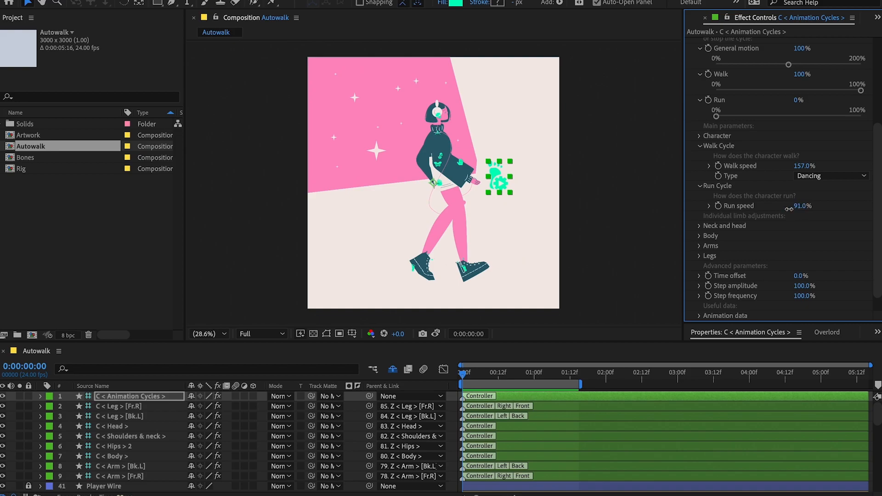
{"action": "left_click", "coordinate": [698, 186]}
{"action": "left_click", "coordinate": [699, 145]}
{"action": "left_click", "coordinate": [701, 130]}
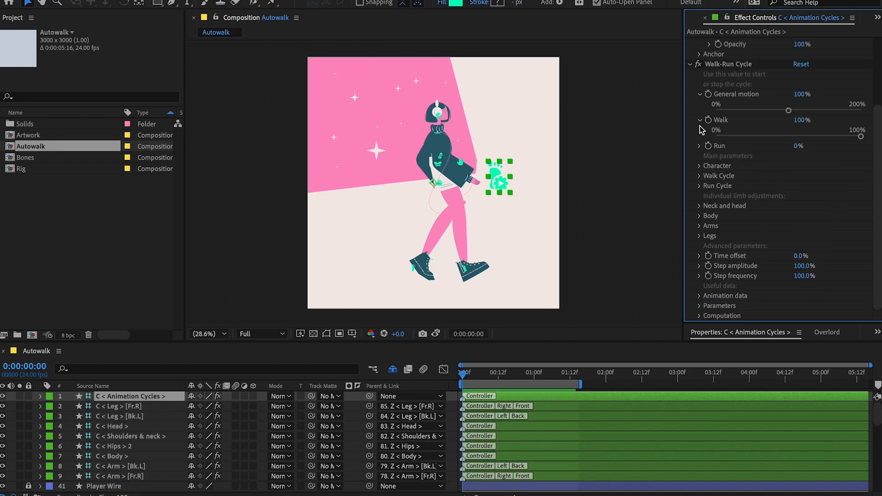
{"action": "left_click", "coordinate": [700, 120]}
{"action": "left_click", "coordinate": [700, 110]}
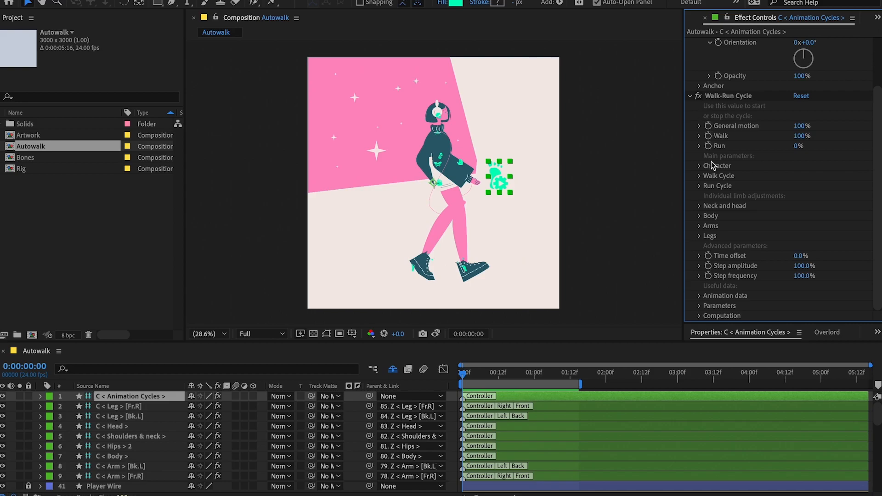
Set the Arms swing of the Walk-Run Cycle to 68°, undoing a trial change to the Shoulders swing.
{"action": "left_click", "coordinate": [697, 226]}
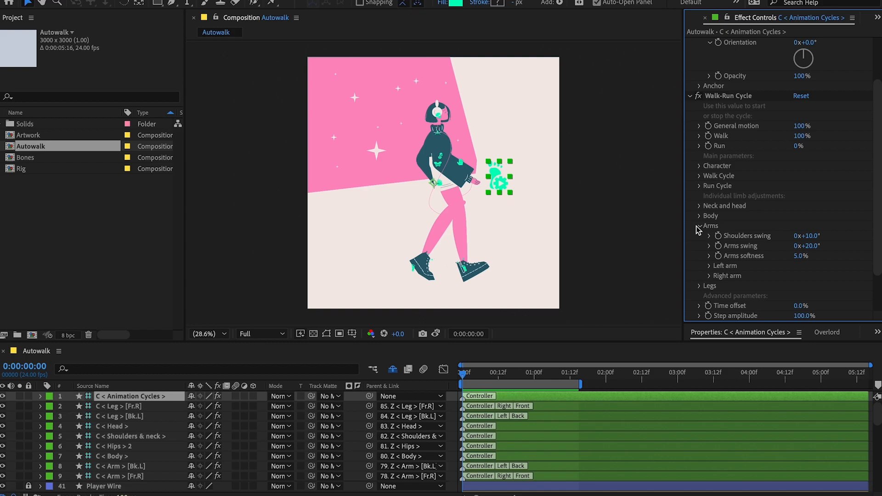
{"action": "scroll", "coordinate": [697, 229], "scroll_direction": "down", "scroll_amount": 1}
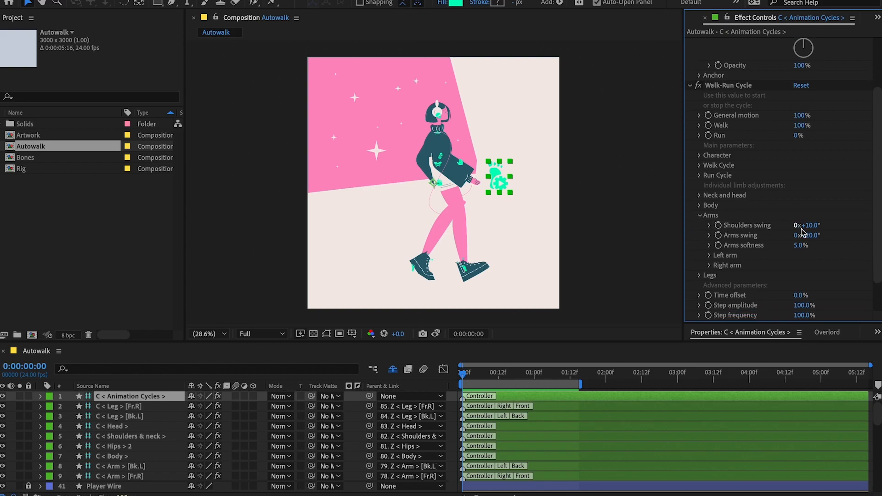
{"action": "left_click_drag", "start_coordinate": [815, 228], "coordinate": [818, 229]}
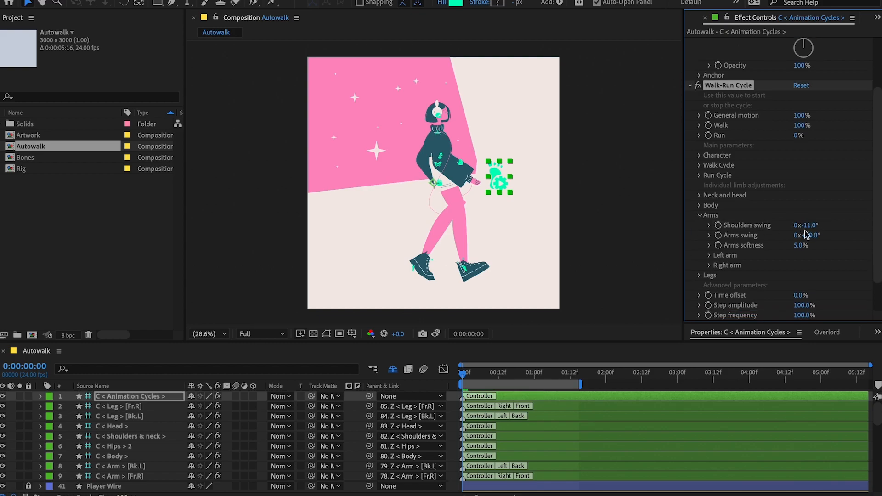
{"action": "key", "text": "ctrl+z"}
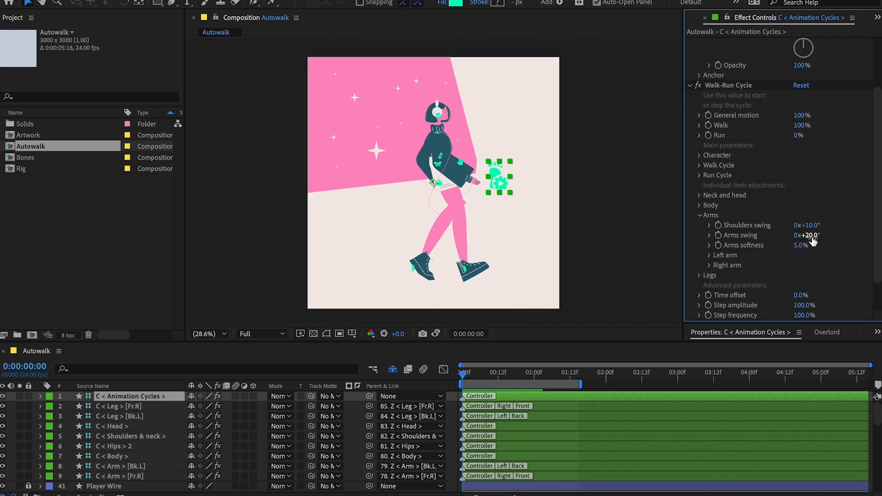
{"action": "left_click_drag", "start_coordinate": [813, 240], "coordinate": [832, 236]}
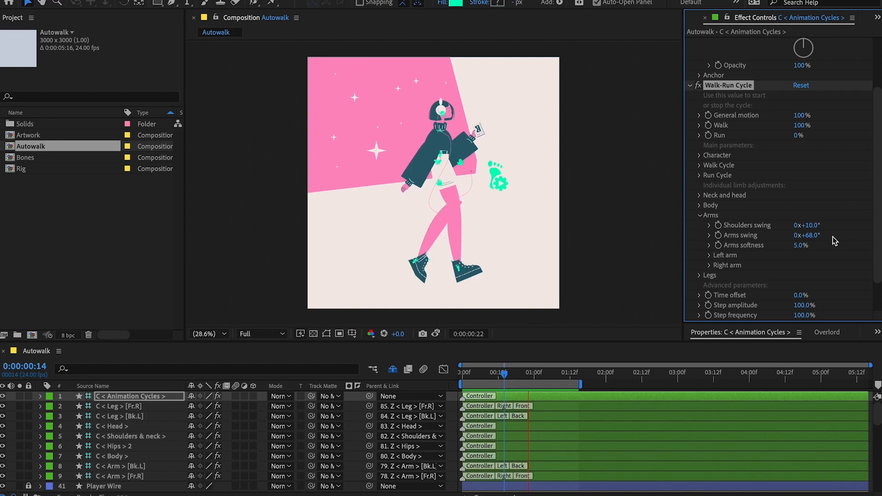
Set the Arms softness of the Walk-Run Cycle to 125% and preview the motion.
{"action": "key", "text": "space"}
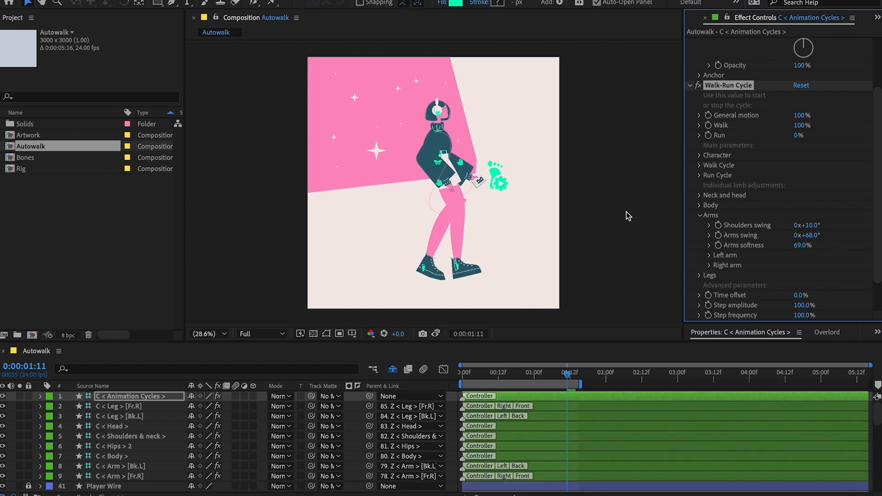
{"action": "left_click_drag", "start_coordinate": [803, 246], "coordinate": [823, 246]}
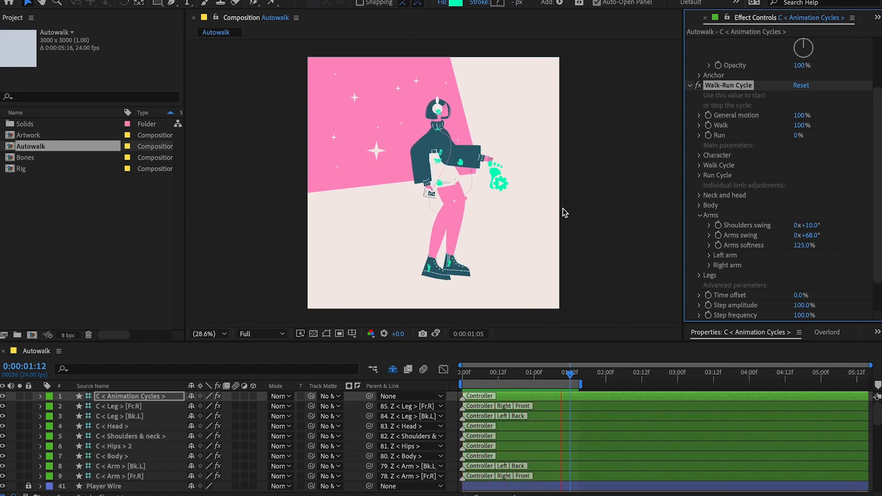
{"action": "key", "text": "space"}
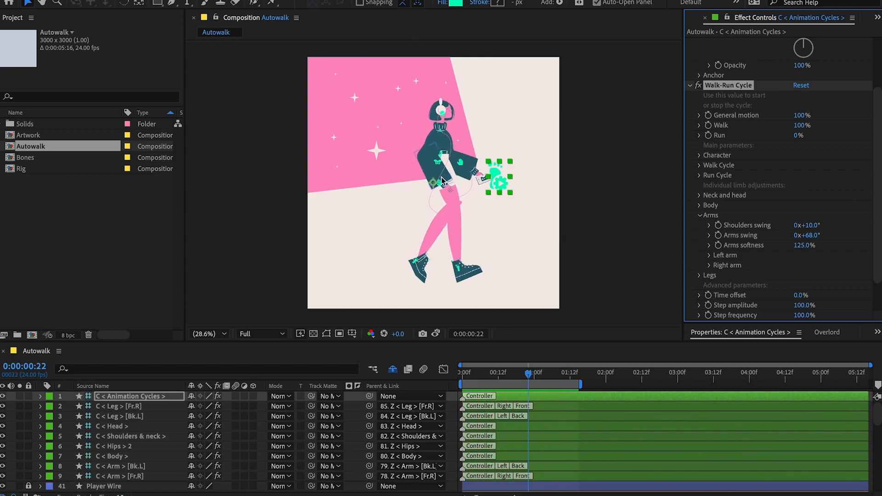
Isolate the right hand, forearm and arm layers by soloing them, and reveal the shy bone layers in the timeline.
{"action": "scroll", "coordinate": [442, 177], "scroll_direction": "up", "scroll_amount": 2}
{"action": "left_click", "coordinate": [442, 198]}
{"action": "left_click", "coordinate": [442, 156], "text": "shift"}
{"action": "left_click", "coordinate": [473, 233], "text": "shift"}
{"action": "key", "text": "x"}
{"action": "scroll", "coordinate": [55, 433], "scroll_direction": "up", "scroll_amount": 3}
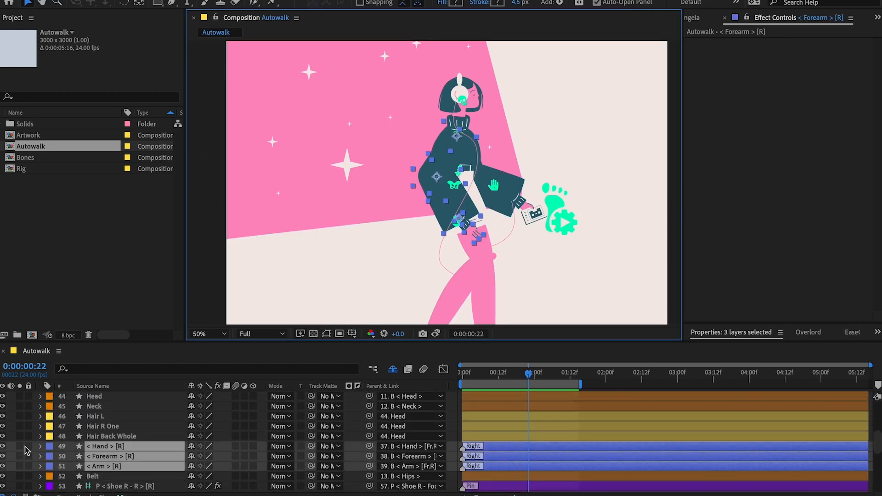
{"action": "left_click", "coordinate": [19, 455]}
{"action": "left_click", "coordinate": [393, 370]}
{"action": "scroll", "coordinate": [124, 471], "scroll_direction": "down", "scroll_amount": 5}
{"action": "left_click", "coordinate": [16, 463]}
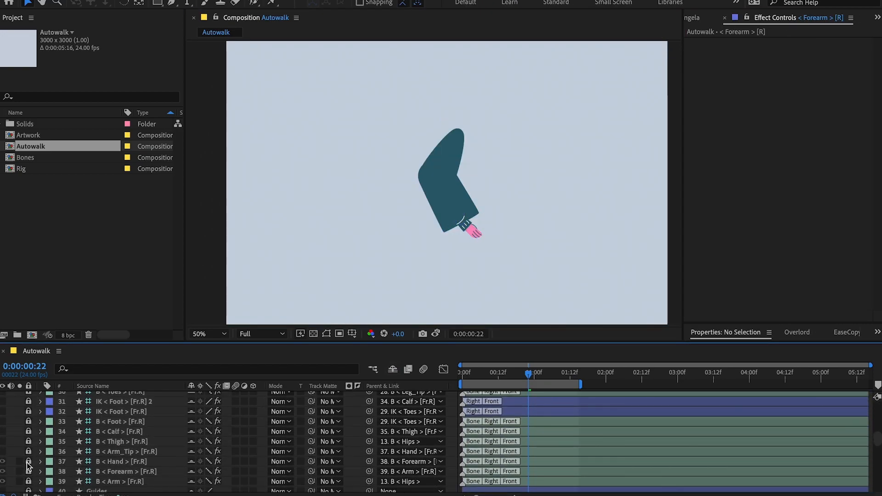
Unlock the right arm's bones, fine-tune their placement and rotation while checking several frames, and turn off soloing for the arm layers.
{"action": "left_click", "coordinate": [28, 462]}
{"action": "left_click", "coordinate": [121, 462]}
{"action": "left_click_drag", "start_coordinate": [528, 374], "coordinate": [487, 373]}
{"action": "scroll", "coordinate": [461, 202], "scroll_direction": "up", "scroll_amount": 1}
{"action": "left_click", "coordinate": [461, 202]}
{"action": "key", "text": "w"}
{"action": "left_click_drag", "start_coordinate": [460, 202], "coordinate": [461, 201]}
{"action": "mouse_move", "coordinate": [486, 374]}
{"action": "left_mouse_down"}
{"action": "mouse_move", "coordinate": [523, 377]}
{"action": "mouse_move", "coordinate": [483, 374]}
{"action": "left_mouse_up"}
{"action": "left_click_drag", "start_coordinate": [476, 208], "coordinate": [482, 206]}
{"action": "left_click_drag", "start_coordinate": [484, 374], "coordinate": [528, 375]}
{"action": "left_click_drag", "start_coordinate": [20, 462], "coordinate": [20, 468]}
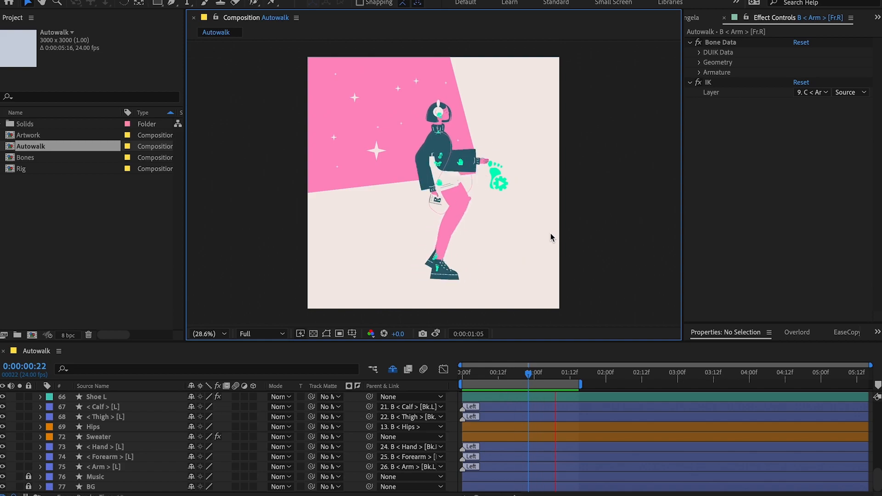
Set the Body Hips swing of the Animation Cycles controller to 15° and preview the walk from the first frame.
{"action": "key", "text": "space"}
{"action": "left_click", "coordinate": [503, 177]}
{"action": "scroll", "coordinate": [703, 178], "scroll_direction": "down", "scroll_amount": 3}
{"action": "left_click", "coordinate": [699, 226]}
{"action": "left_click", "coordinate": [699, 216]}
{"action": "scroll", "coordinate": [699, 215], "scroll_direction": "down", "scroll_amount": 4}
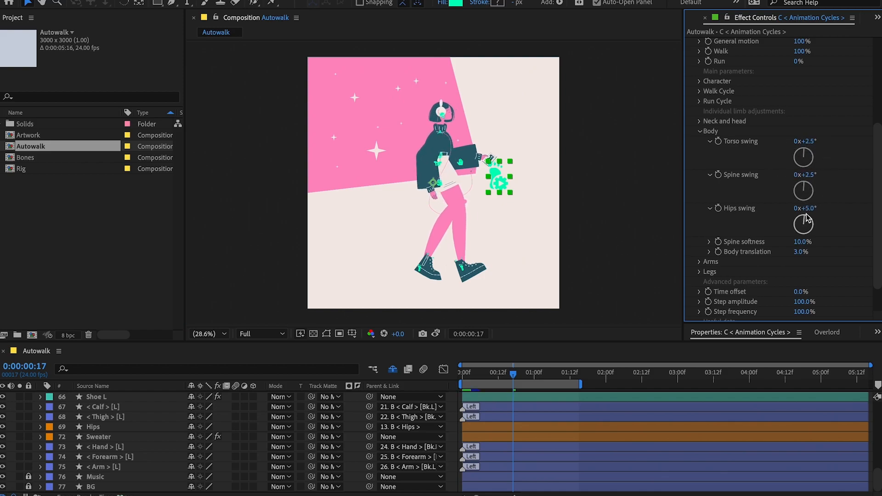
{"action": "left_click_drag", "start_coordinate": [816, 220], "coordinate": [812, 223]}
{"action": "key", "text": "Home"}
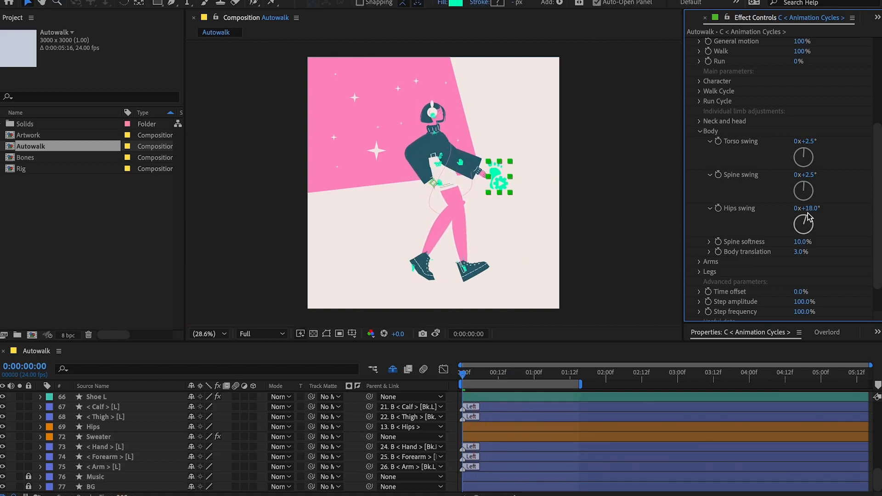
{"action": "key", "text": "space"}
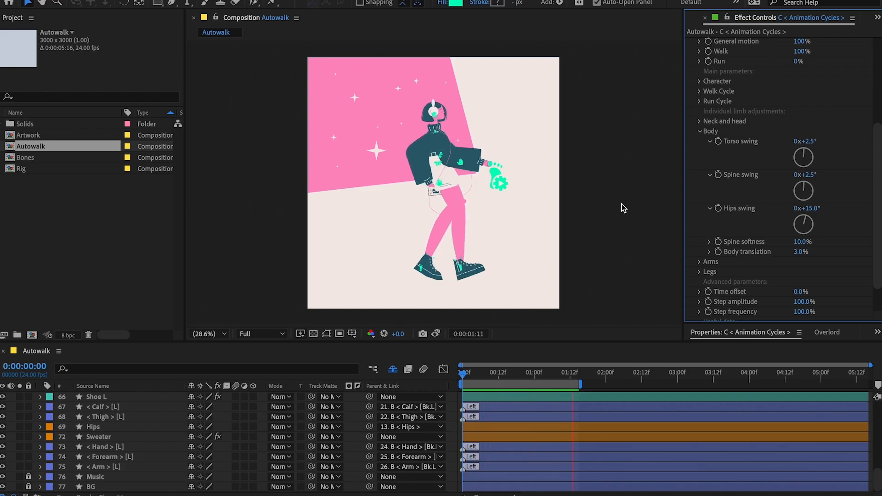
{"action": "key", "text": "space"}
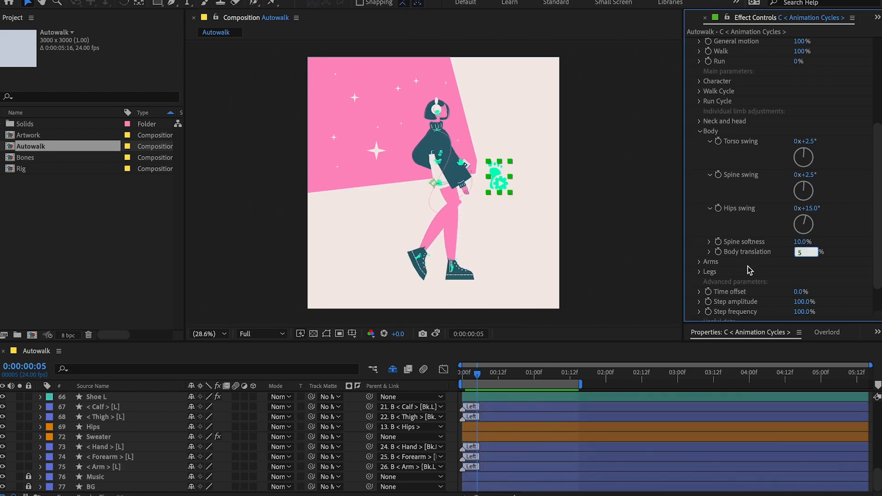
Try Body translation values of 5% and 4% with previews, and restore the value to 3%.
{"action": "left_click", "coordinate": [651, 244]}
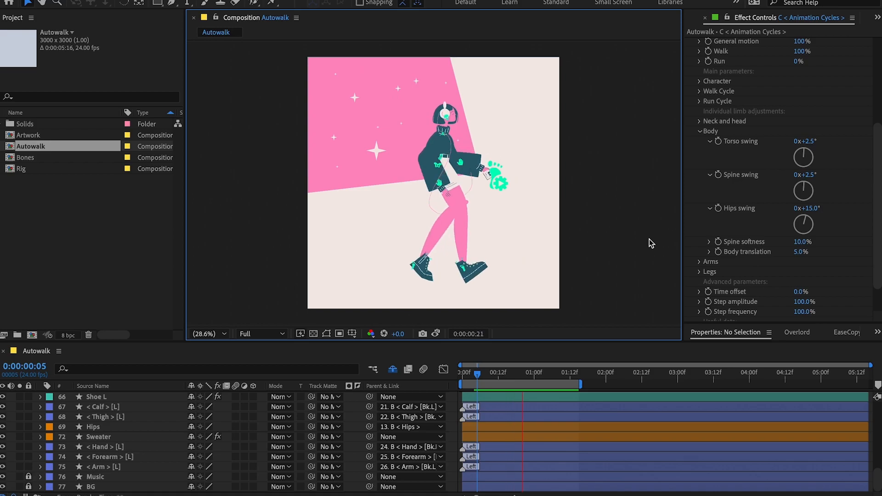
{"action": "left_click", "coordinate": [802, 251]}
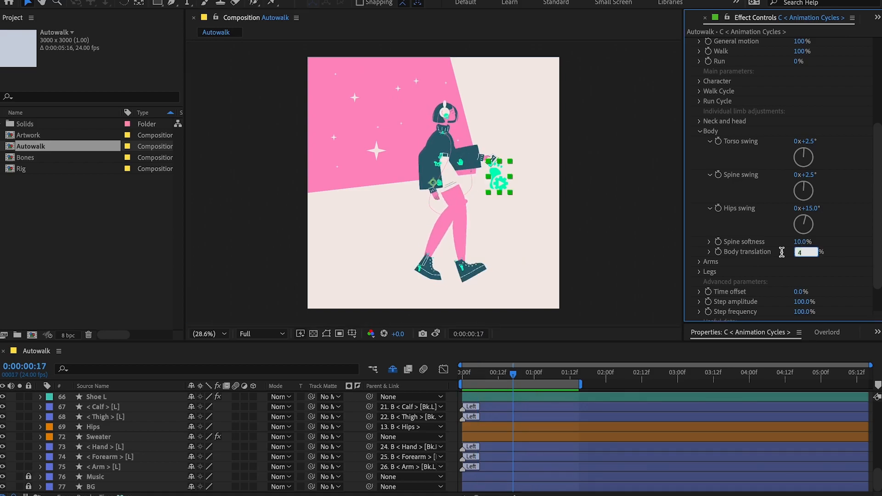
{"action": "type", "text": "4"}
{"action": "left_click", "coordinate": [631, 237]}
{"action": "key", "text": "space"}
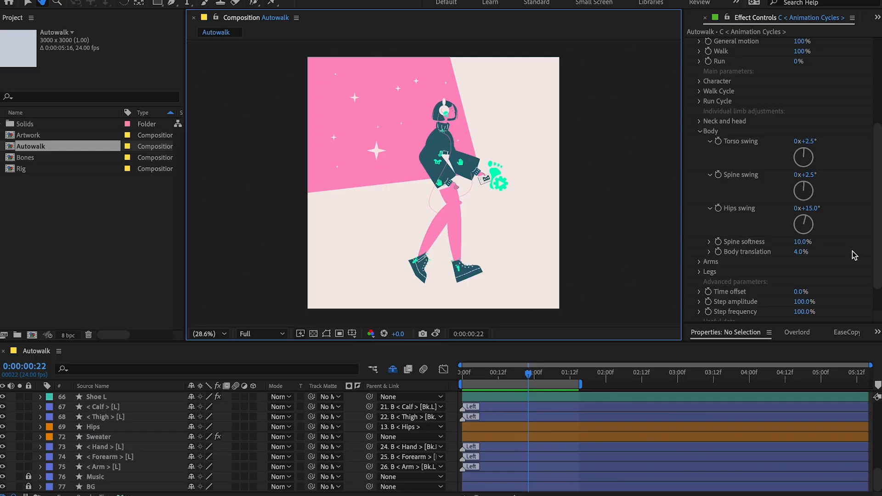
{"action": "left_click", "coordinate": [764, 290]}
{"action": "type", "text": "3"}
{"action": "left_click", "coordinate": [636, 216]}
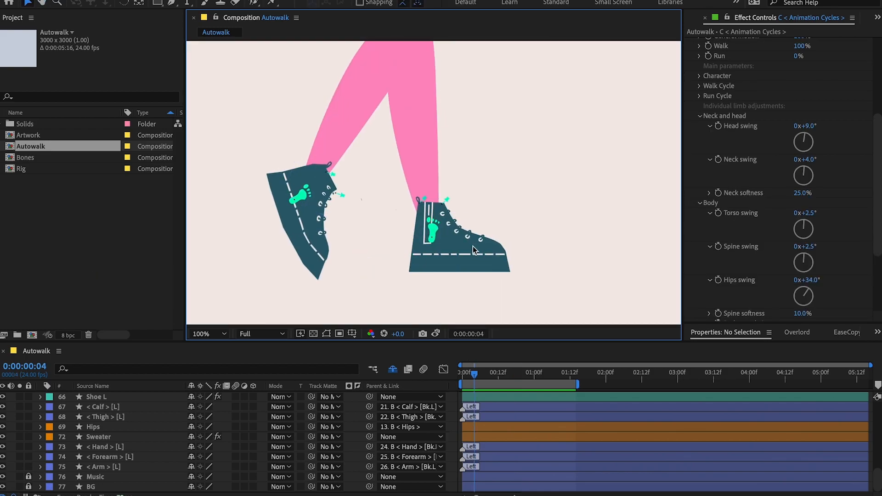
Try moving a pin of the right shoe at the first frame, undo the move, and deselect everything.
{"action": "left_click", "coordinate": [474, 250]}
{"action": "left_click_drag", "start_coordinate": [473, 376], "coordinate": [461, 377]}
{"action": "scroll", "coordinate": [356, 200], "scroll_direction": "up", "scroll_amount": 1}
{"action": "left_click_drag", "start_coordinate": [348, 205], "coordinate": [354, 213]}
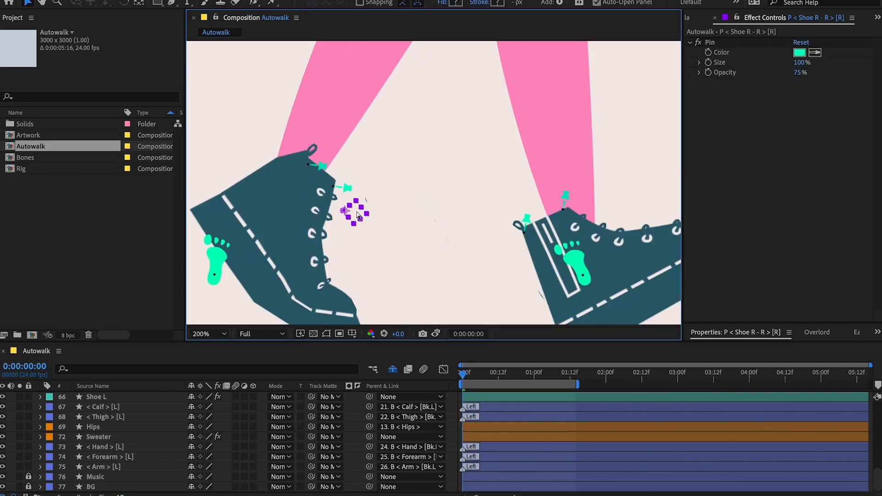
{"action": "key", "text": "ctrl+z"}
{"action": "scroll", "coordinate": [385, 224], "scroll_direction": "down", "scroll_amount": 4}
{"action": "scroll", "coordinate": [440, 278], "scroll_direction": "up", "scroll_amount": 3}
{"action": "left_click", "coordinate": [500, 216]}
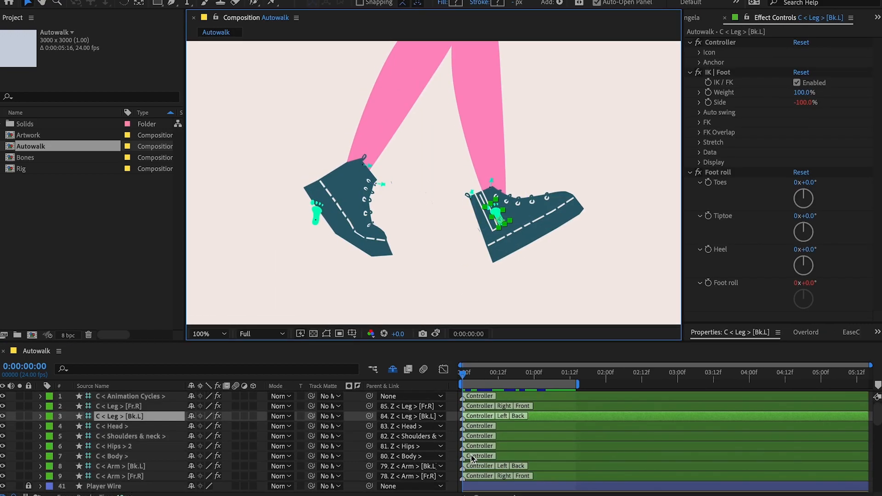
{"action": "left_click", "coordinate": [599, 308]}
{"action": "key", "text": "shift+slash"}
Add an adjustment layer to the composition and apply the effect found by searching for "poster".
{"action": "left_click", "coordinate": [170, 0]}
{"action": "mouse_move", "coordinate": [184, 0]}
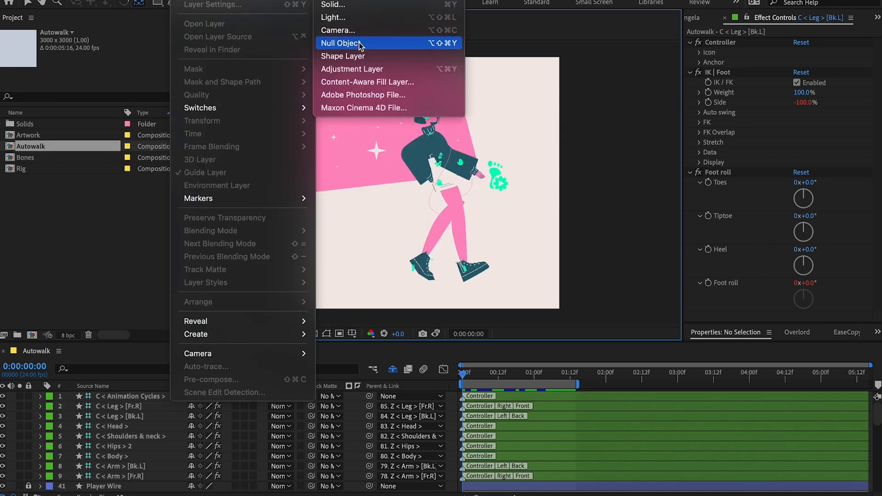
{"action": "left_click", "coordinate": [360, 68]}
{"action": "key", "text": "y"}
{"action": "key", "text": "v"}
{"action": "key", "text": "ctrl+space"}
{"action": "type", "text": "poster"}
{"action": "key", "text": "Return"}
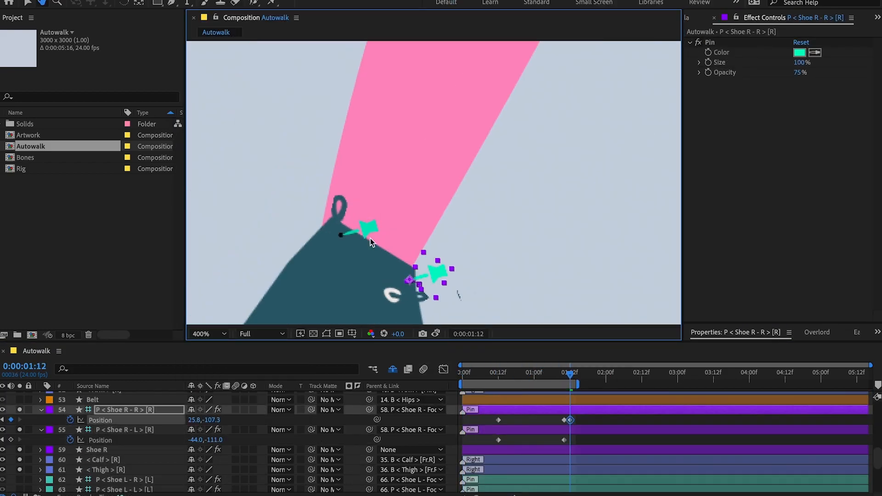
Preview the walk cycle and inspect the hips and belt artwork up close.
{"action": "key", "text": "space"}
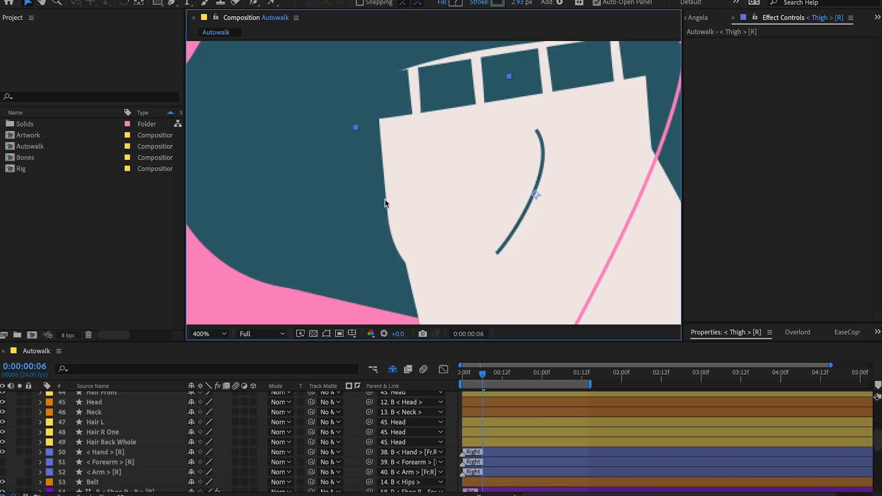
{"action": "scroll", "coordinate": [252, 389], "scroll_direction": "down", "scroll_amount": 6}
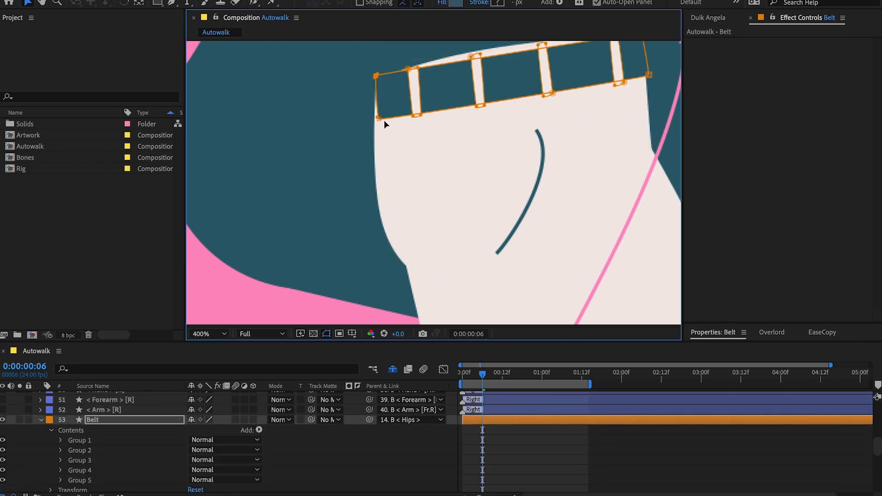
{"action": "key", "text": "shift+slash"}
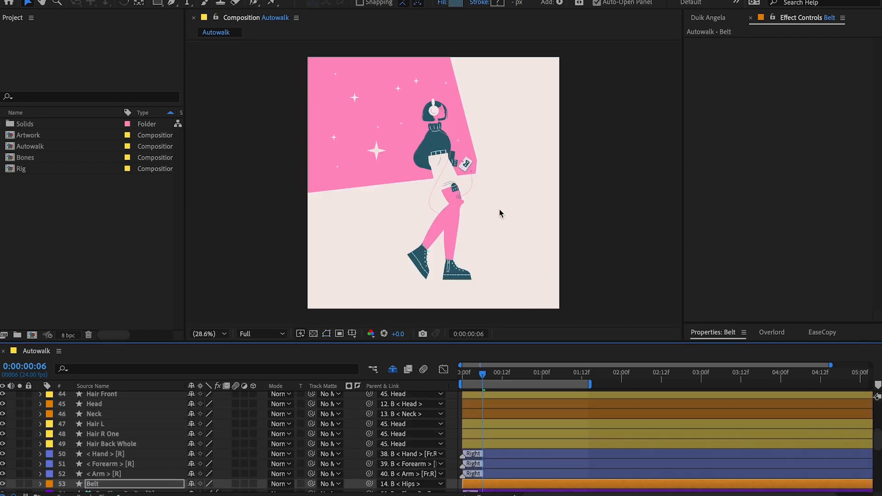